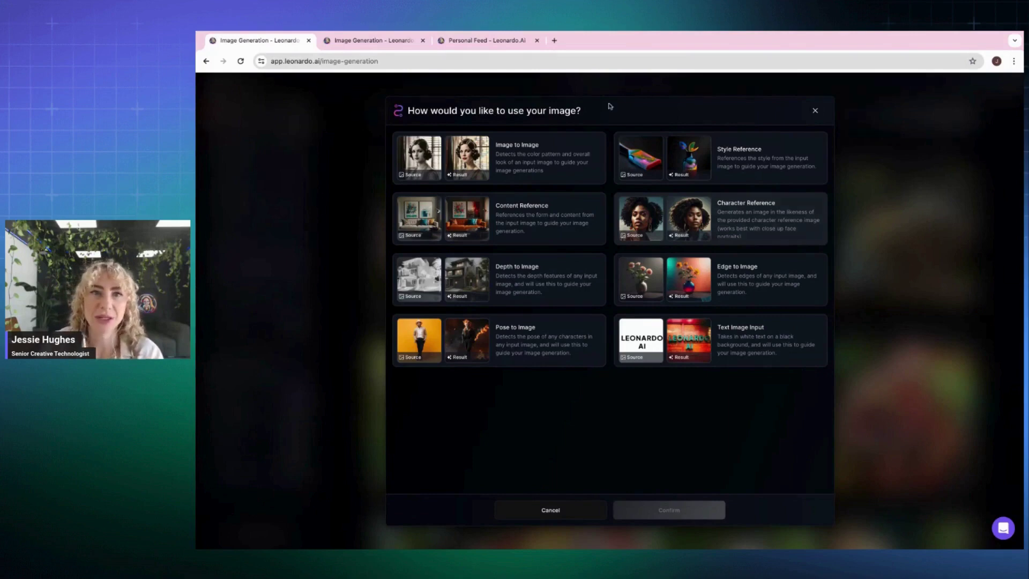
# - Switch to the Superside Showcase collection in the personal feed and view the details of one marble bust
pyautogui.click(481, 40)
pyautogui.scroll(-3, 612, 238)
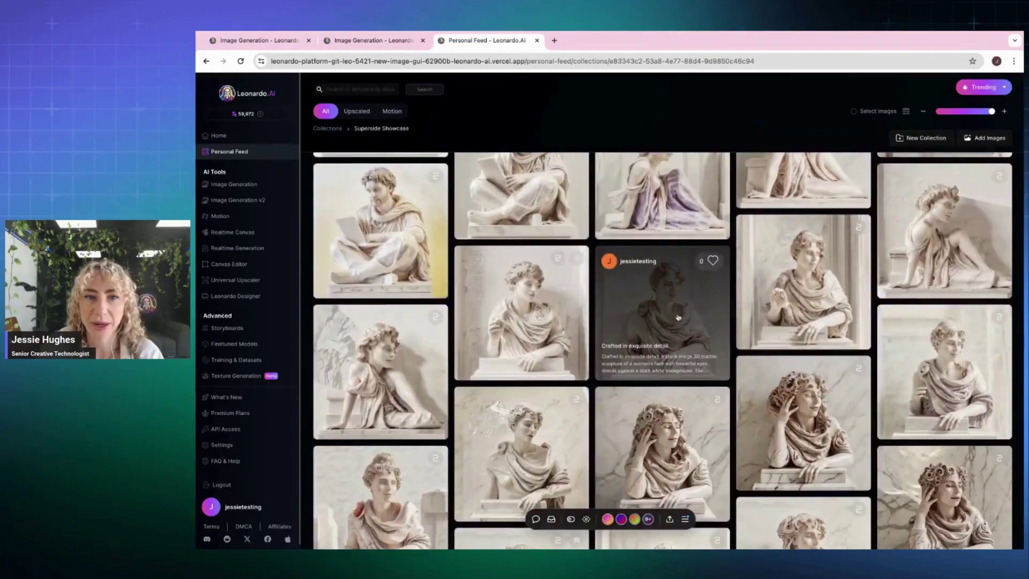
pyautogui.click(677, 317)
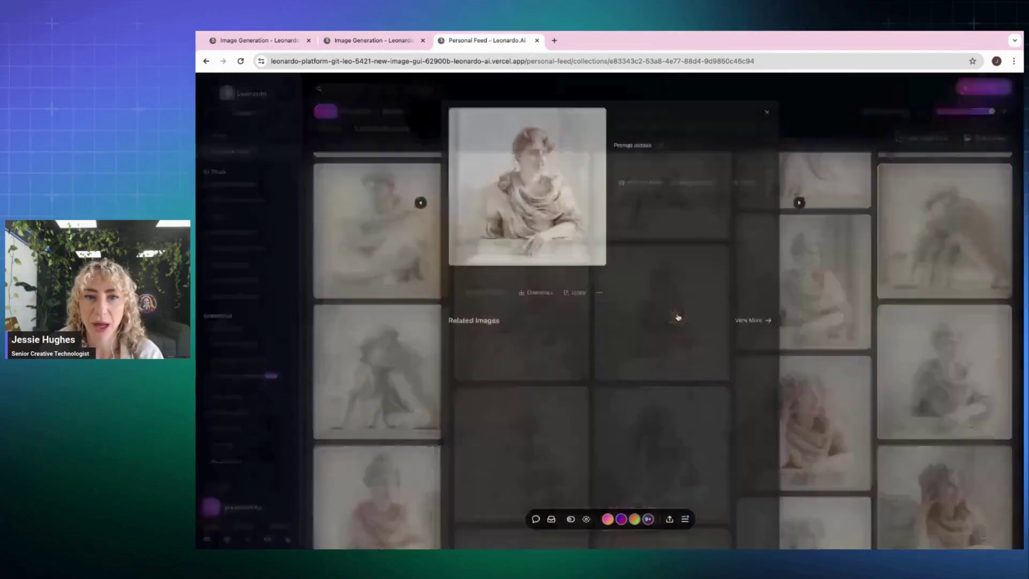
pyautogui.click(854, 278)
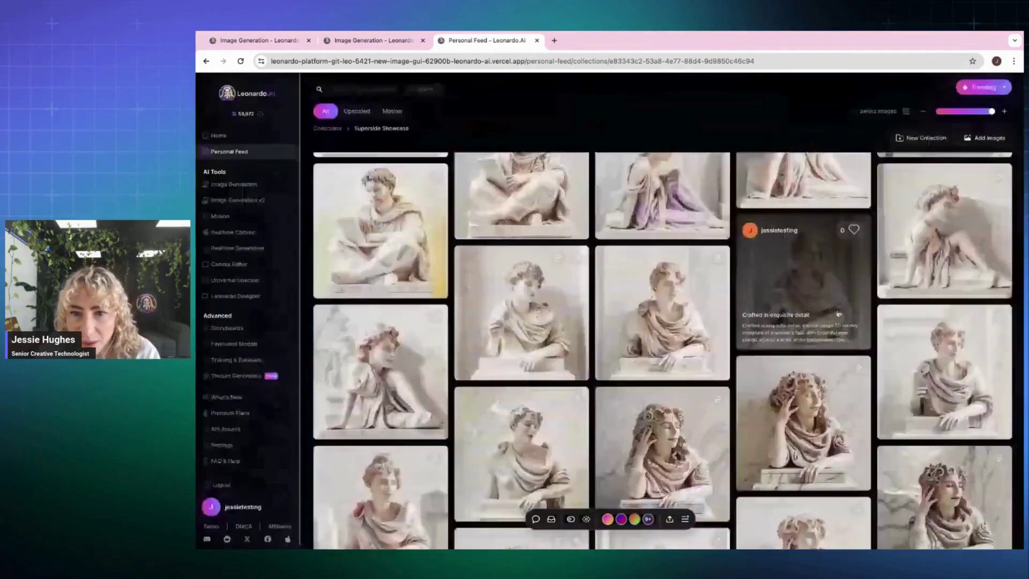
# - View the curly-haired marble bust leaning on a stone block at full size and return to the collection
pyautogui.scroll(-2, 853, 278)
pyautogui.click(523, 370)
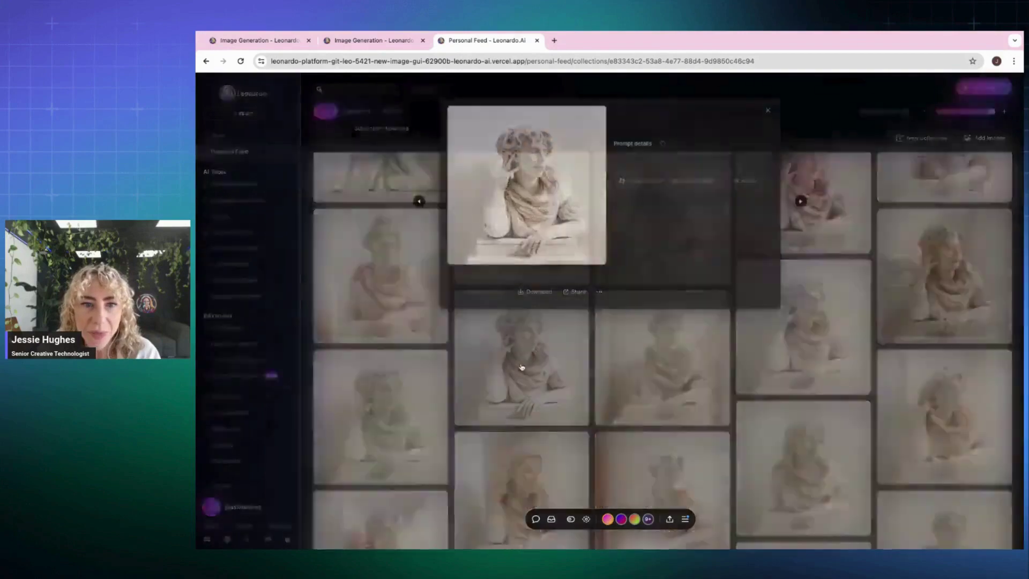
pyautogui.click(556, 186)
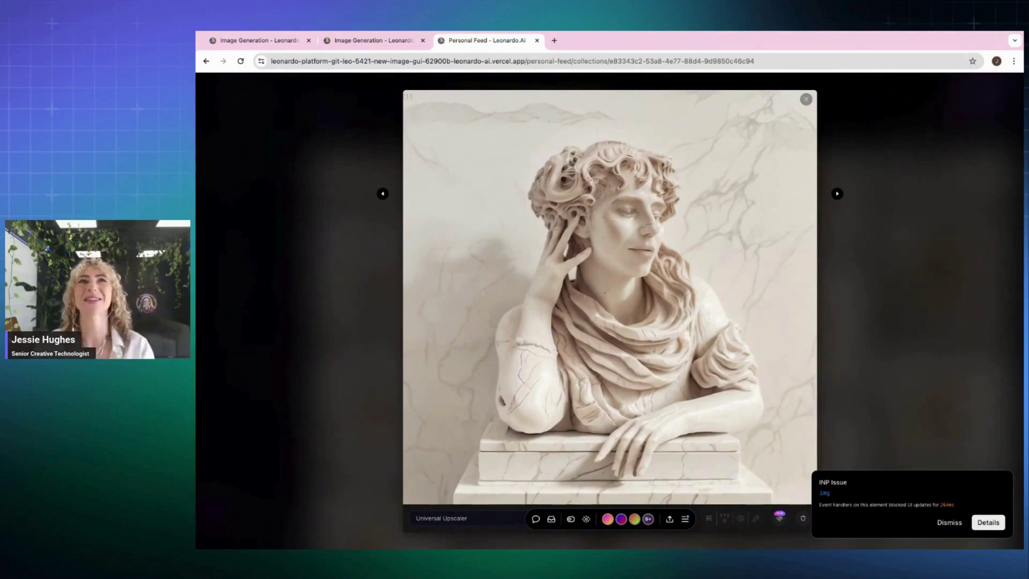
pyautogui.click(861, 194)
pyautogui.click(825, 291)
# - Browse the marble sculpture variations and view the seated draped figure with a raised knee at full size
pyautogui.scroll(-5, 825, 291)
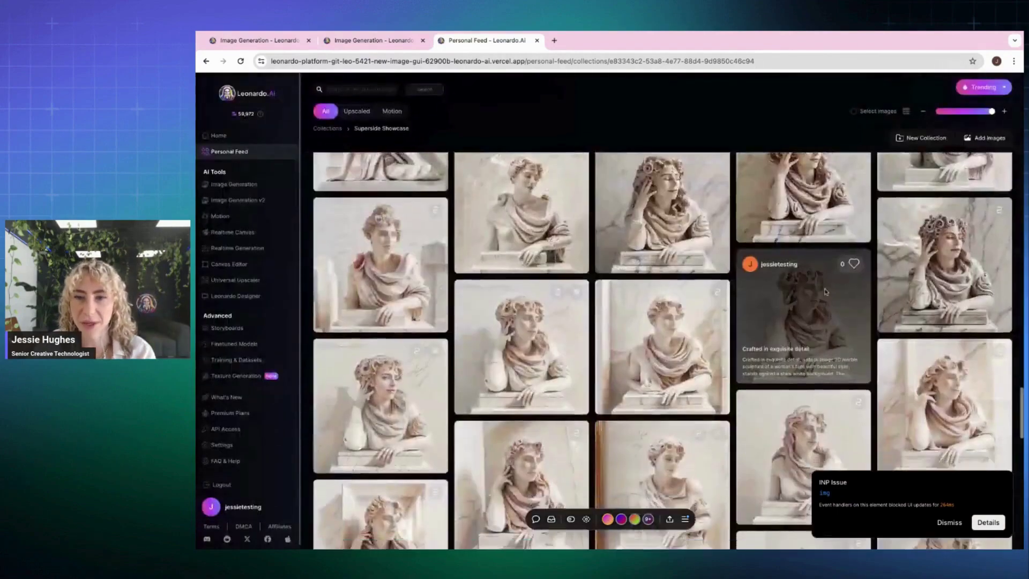
pyautogui.scroll(-10, 815, 316)
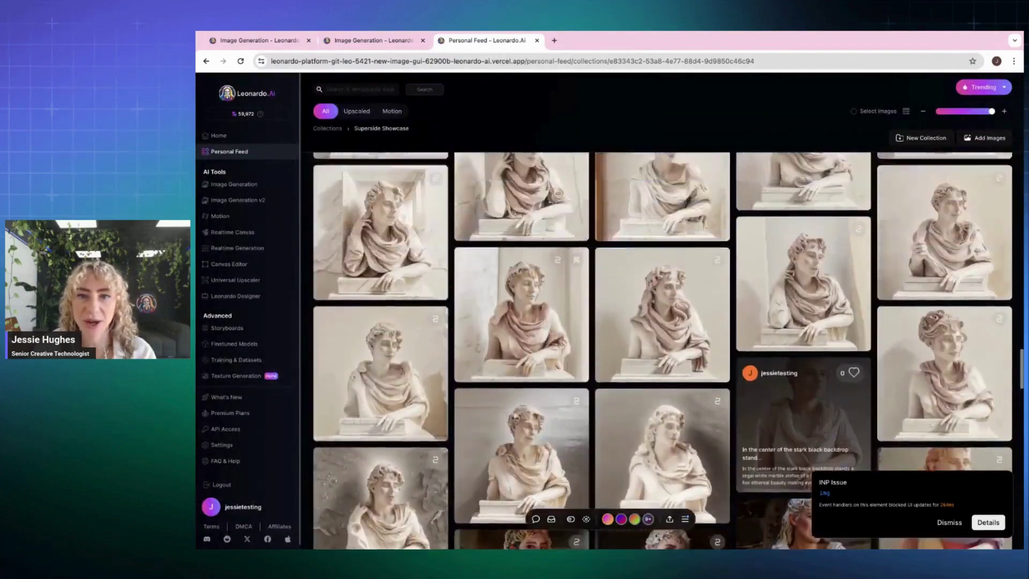
pyautogui.scroll(-5, 801, 345)
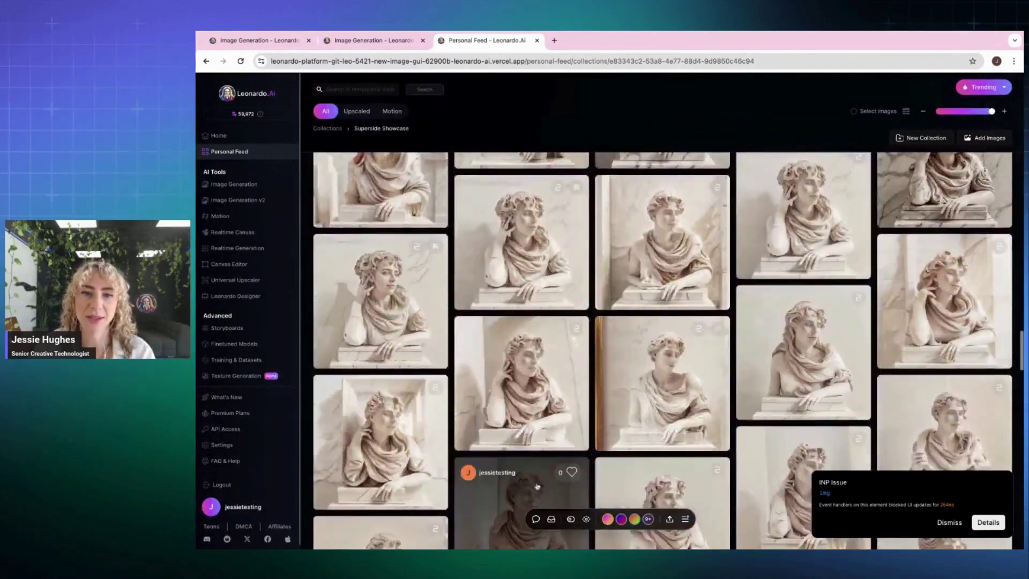
pyautogui.scroll(-10, 569, 429)
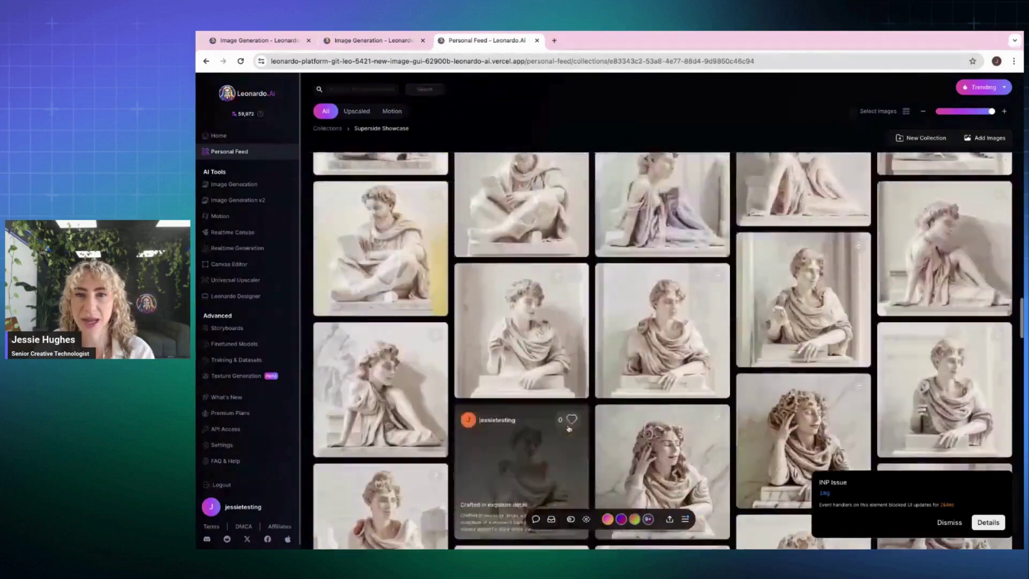
pyautogui.scroll(3, 552, 324)
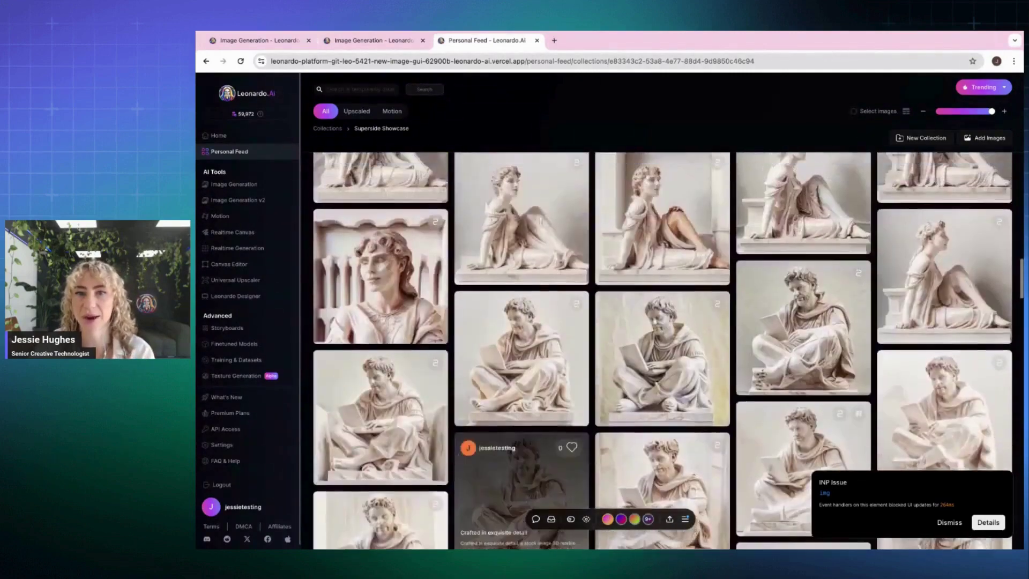
pyautogui.click(550, 316)
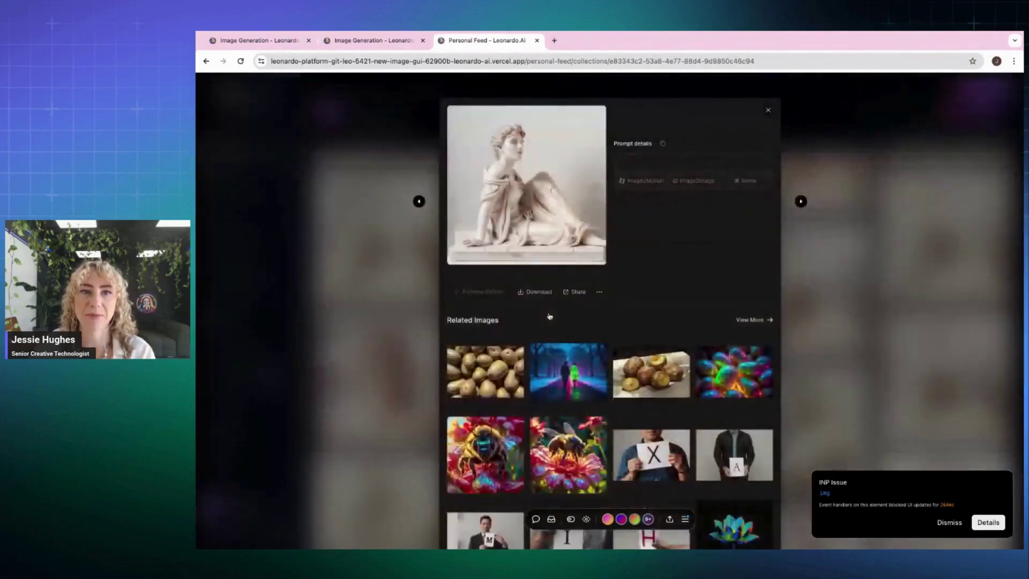
pyautogui.click(577, 202)
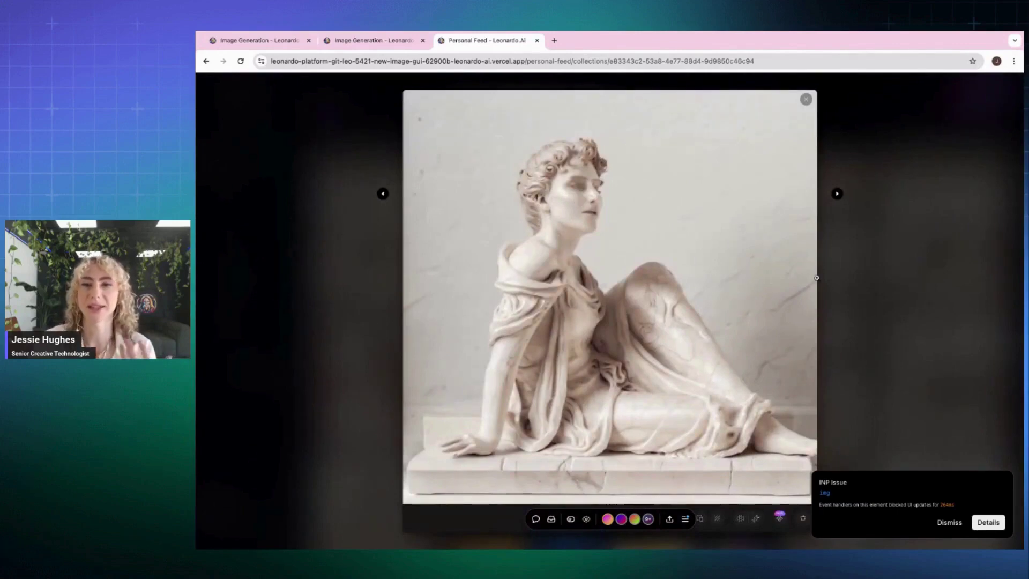
pyautogui.click(879, 253)
pyautogui.click(863, 204)
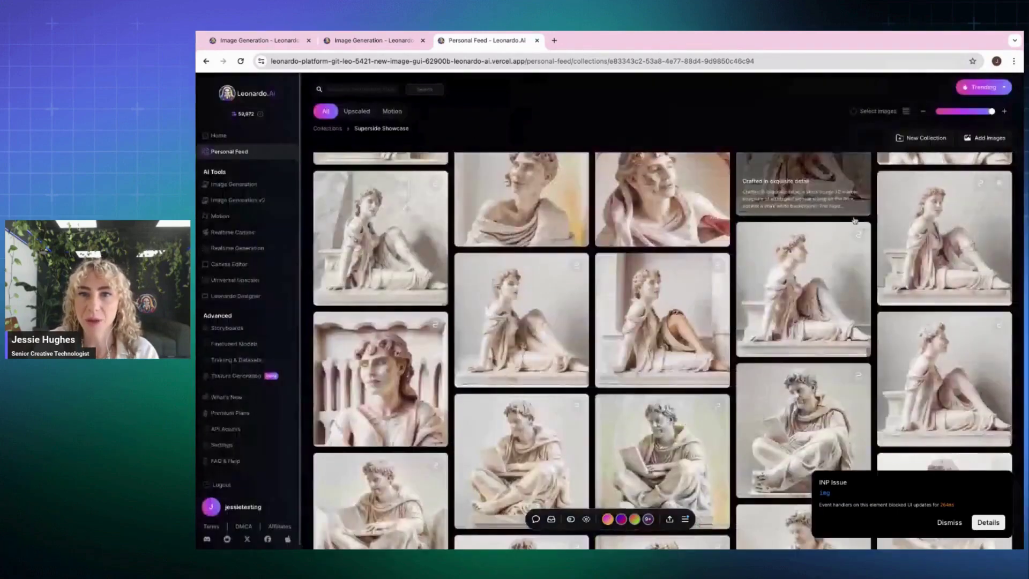
# - Find the portrait series in the collection and view the black-and-white portrait with dreadlocks at full size
pyautogui.scroll(-15, 765, 369)
pyautogui.scroll(-10, 765, 370)
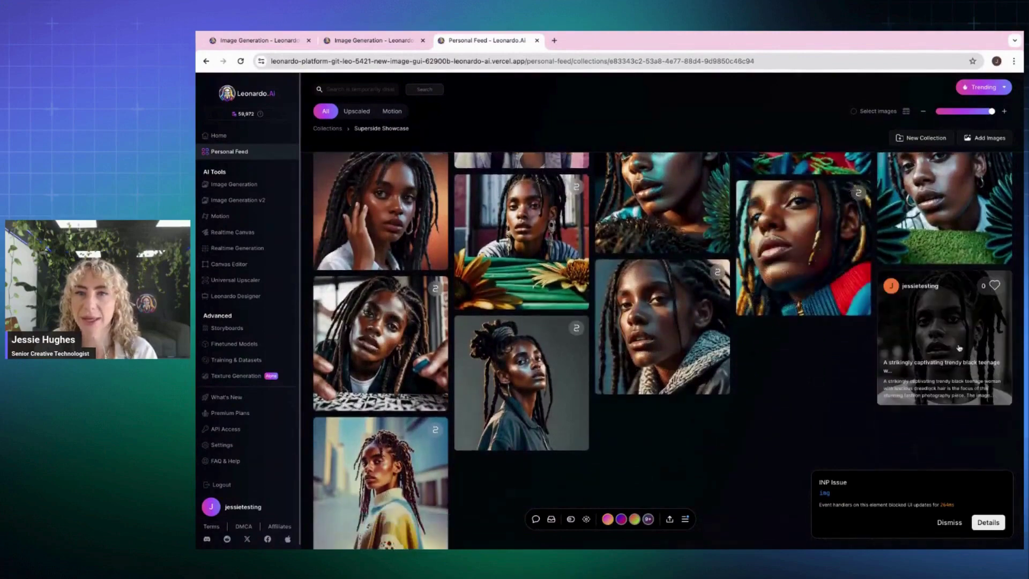
pyautogui.click(959, 347)
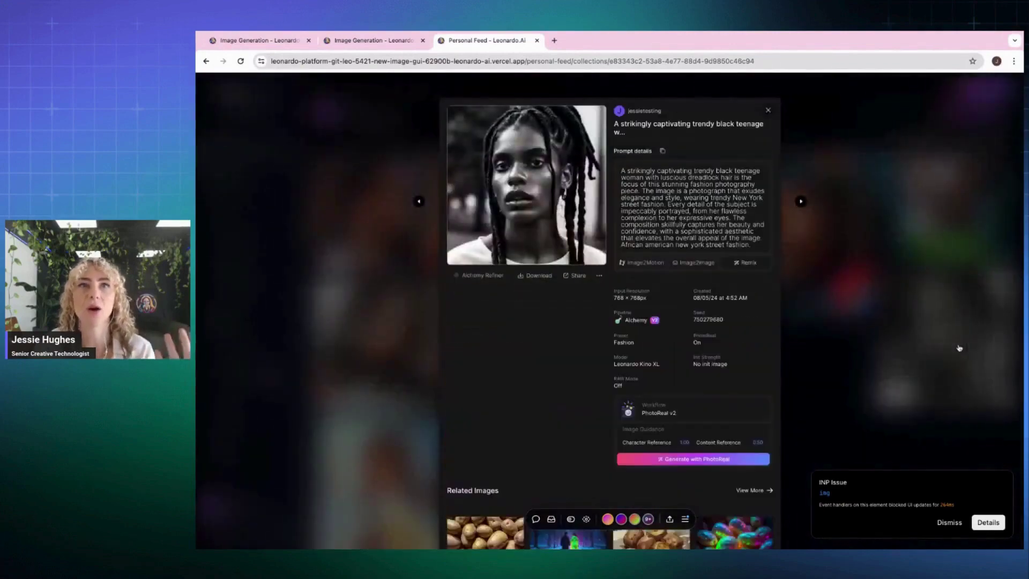
pyautogui.click(550, 209)
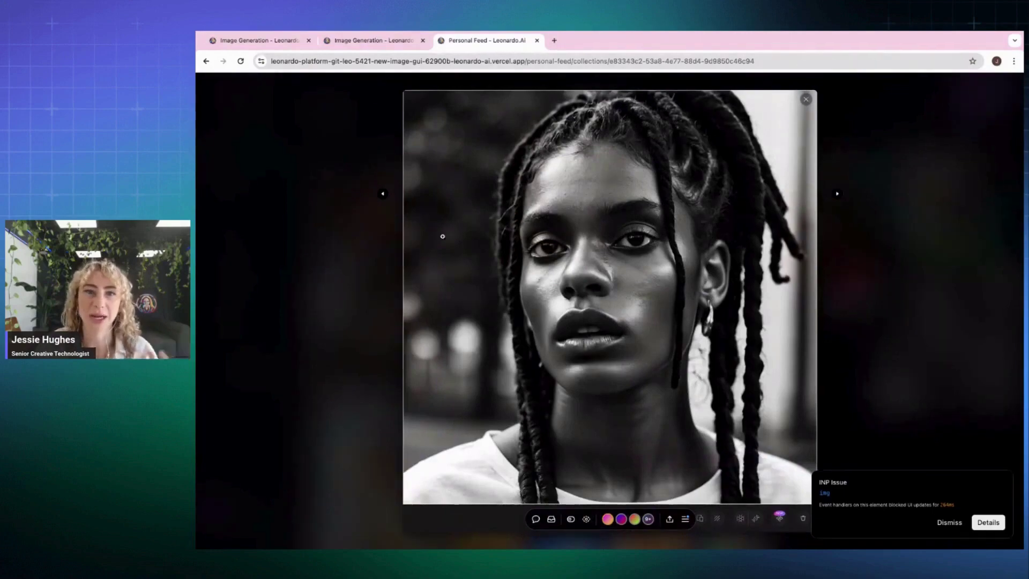
pyautogui.click(387, 267)
pyautogui.click(858, 242)
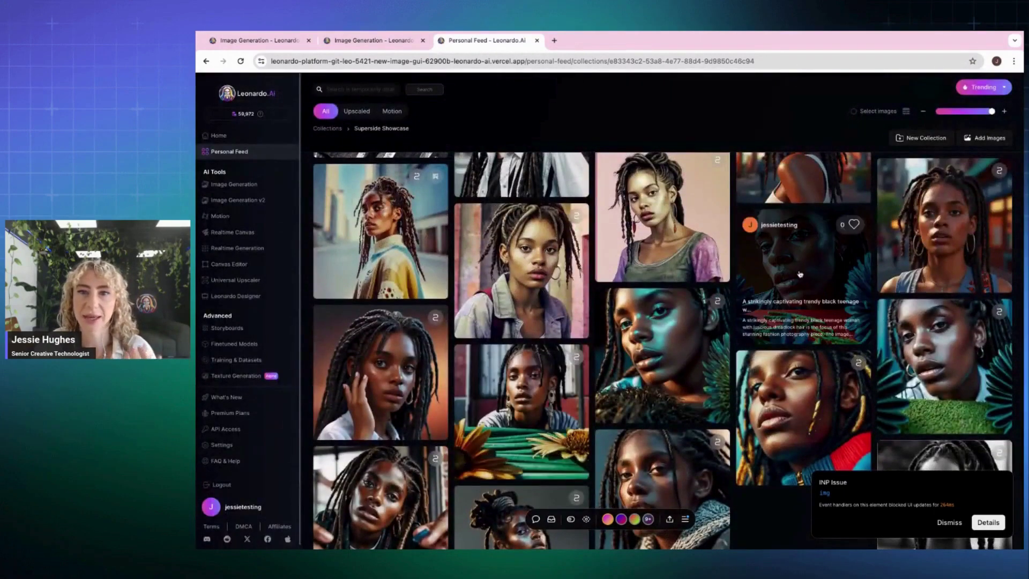
# - View the close-up portrait framed by blue flowers at full size and return to the collection
pyautogui.click(798, 274)
pyautogui.click(533, 168)
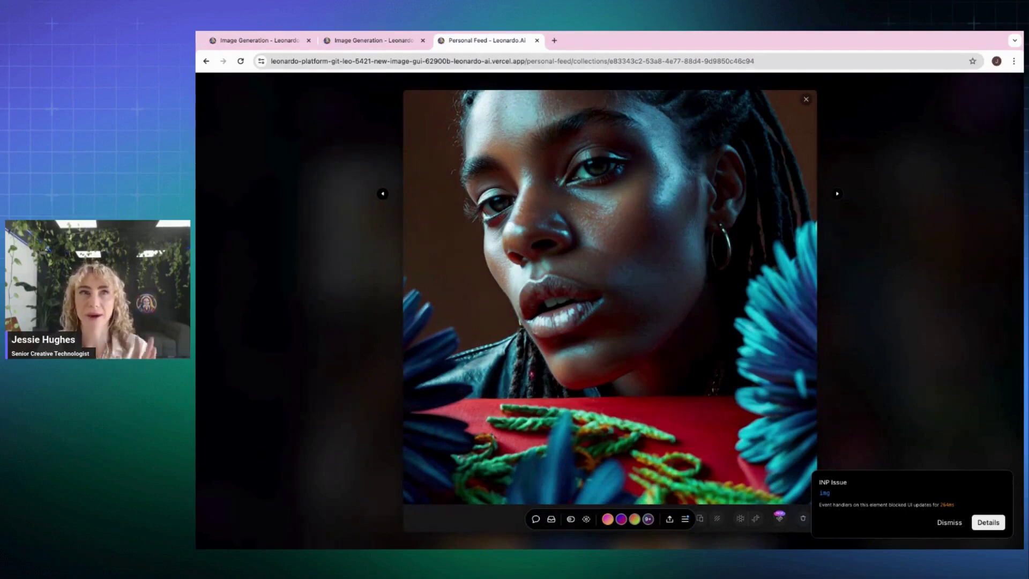
pyautogui.click(904, 262)
pyautogui.click(904, 262)
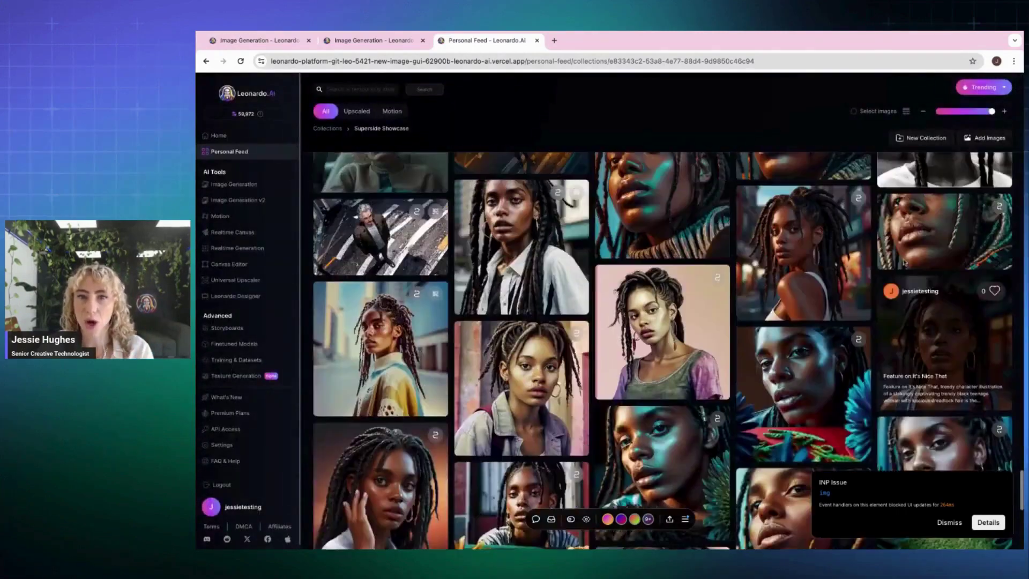
# - Find the cinematic station images and view the figure in a blue cap and orange jacket at full size
pyautogui.scroll(5, 904, 262)
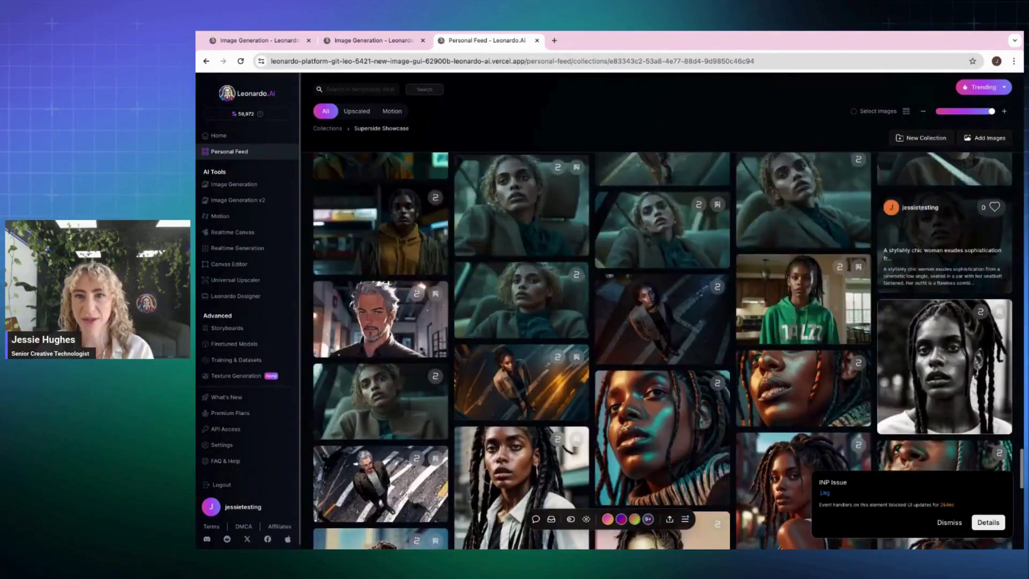
pyautogui.scroll(5, 803, 289)
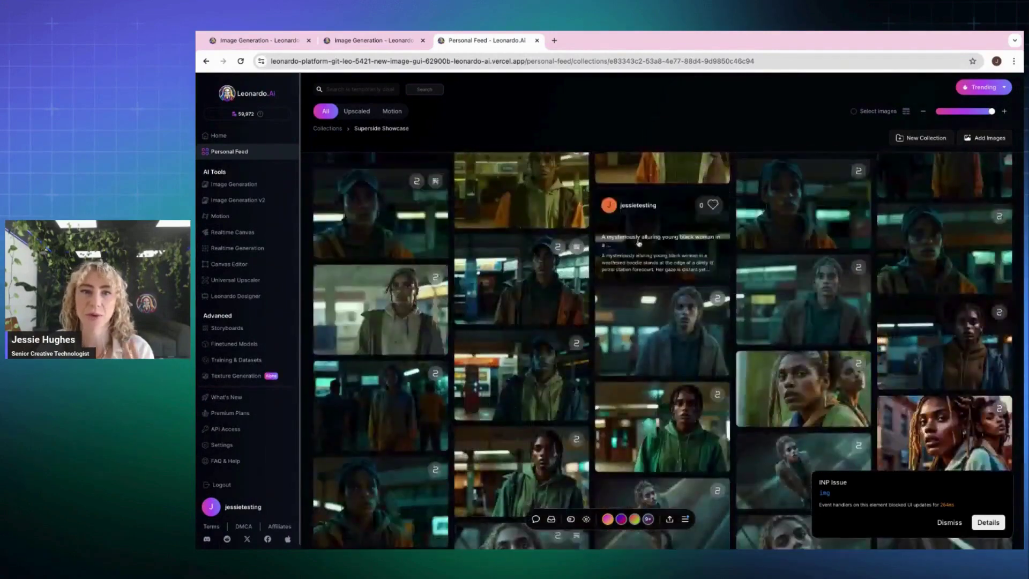
pyautogui.click(532, 284)
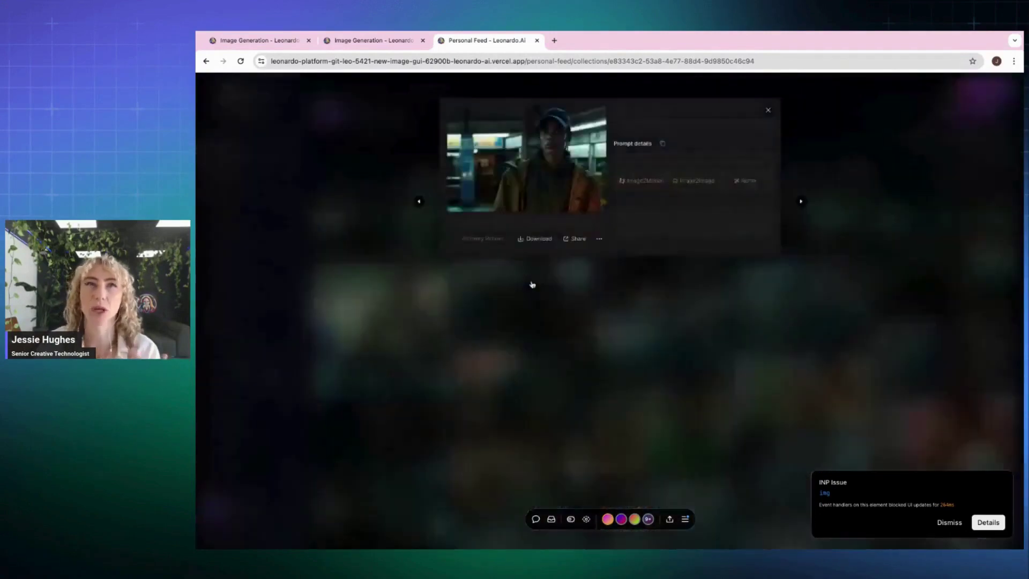
pyautogui.click(558, 178)
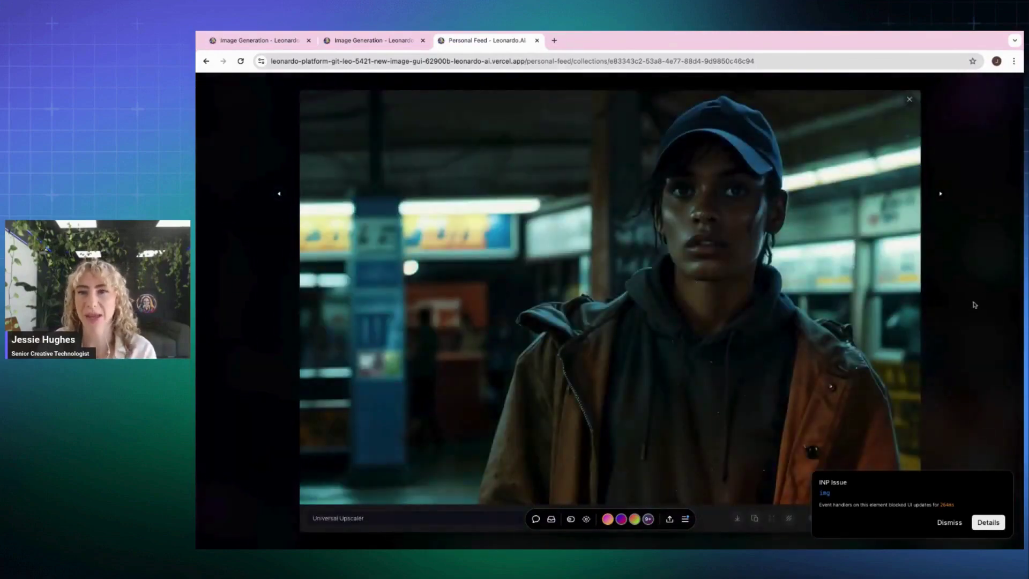
pyautogui.click(969, 173)
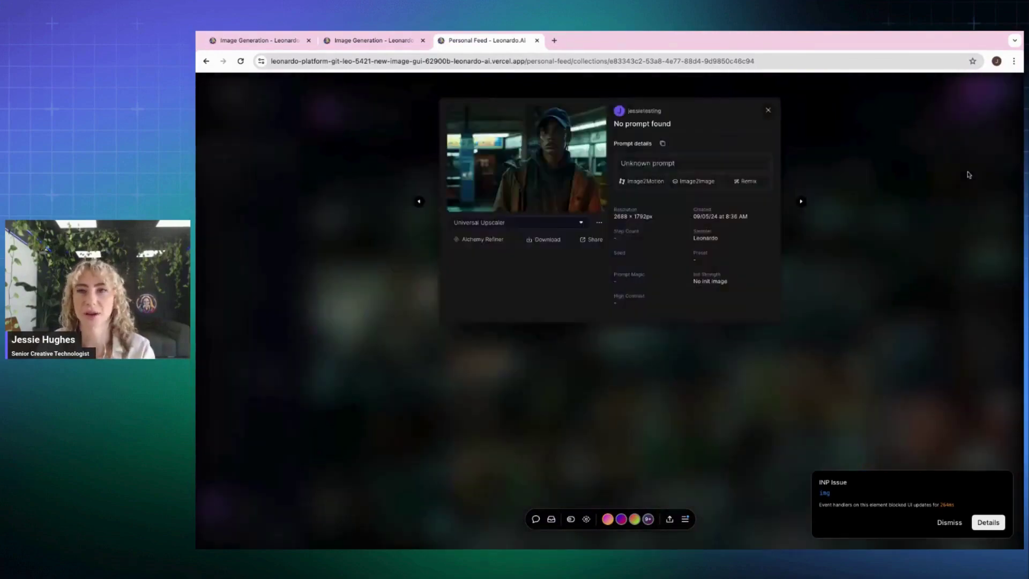
pyautogui.click(969, 173)
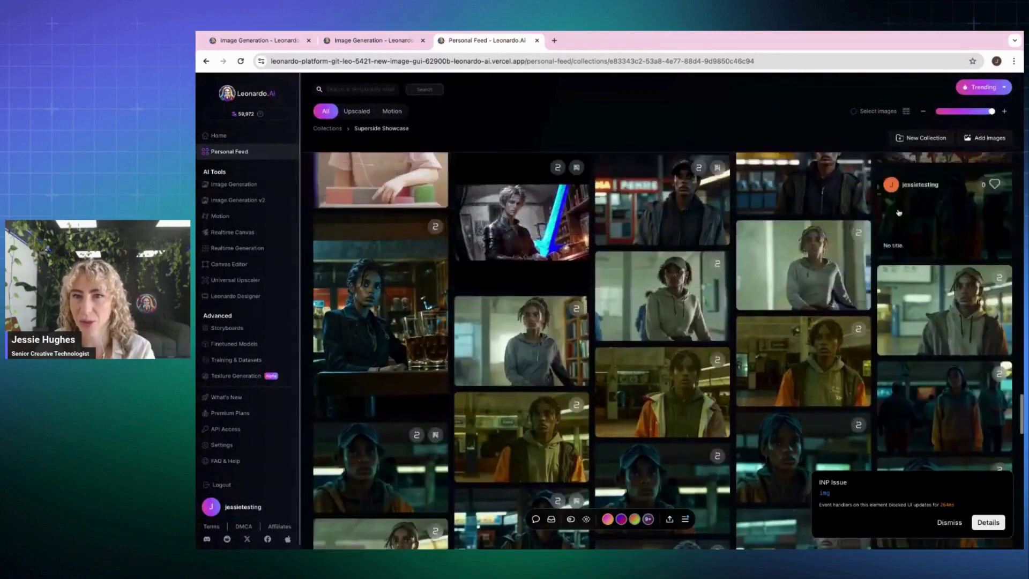
# - View the station image of the figure in a headband and grey hoodie at full size
pyautogui.click(969, 303)
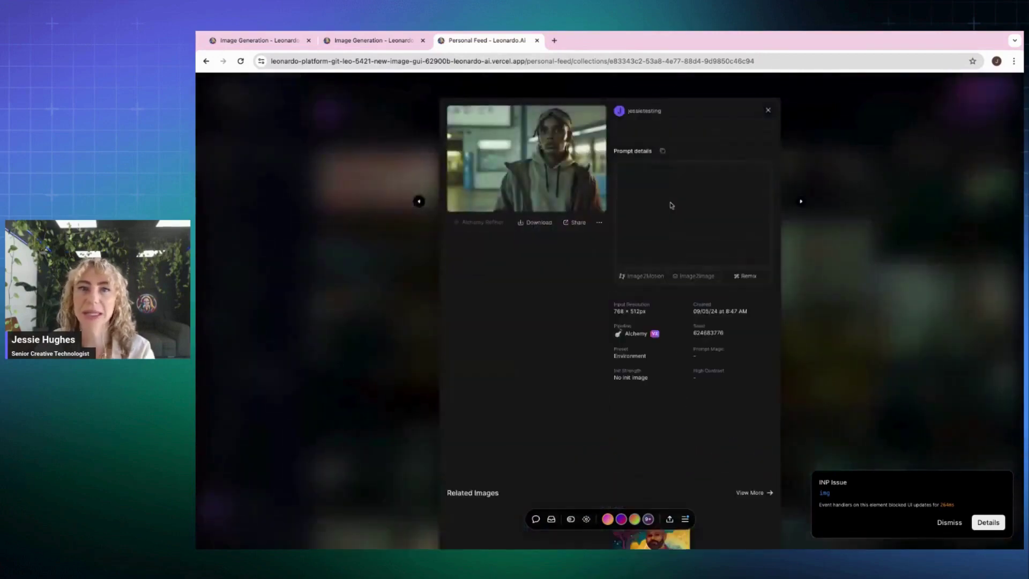
pyautogui.click(552, 165)
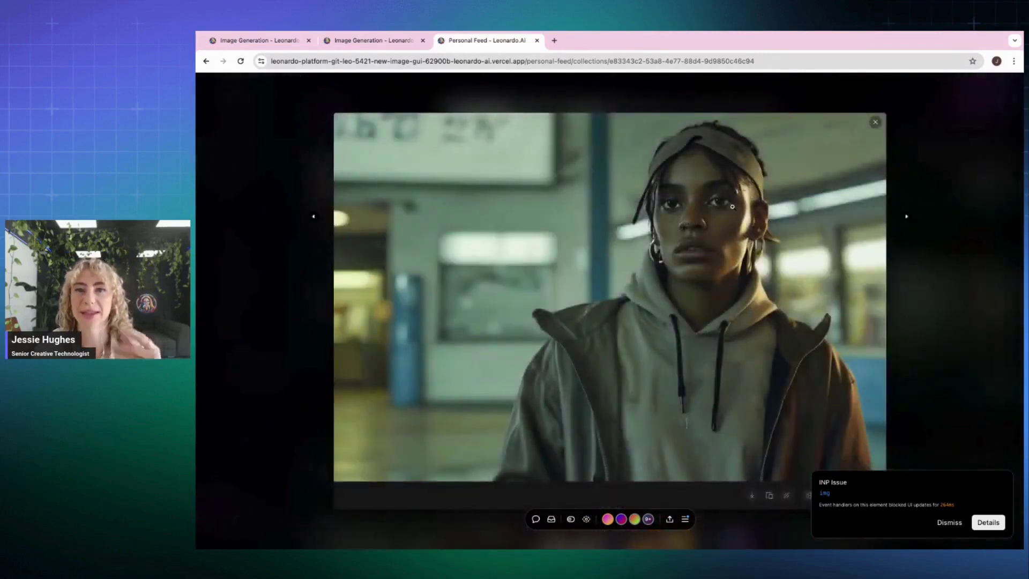
pyautogui.moveTo(663, 216); pyautogui.dragTo(734, 215)
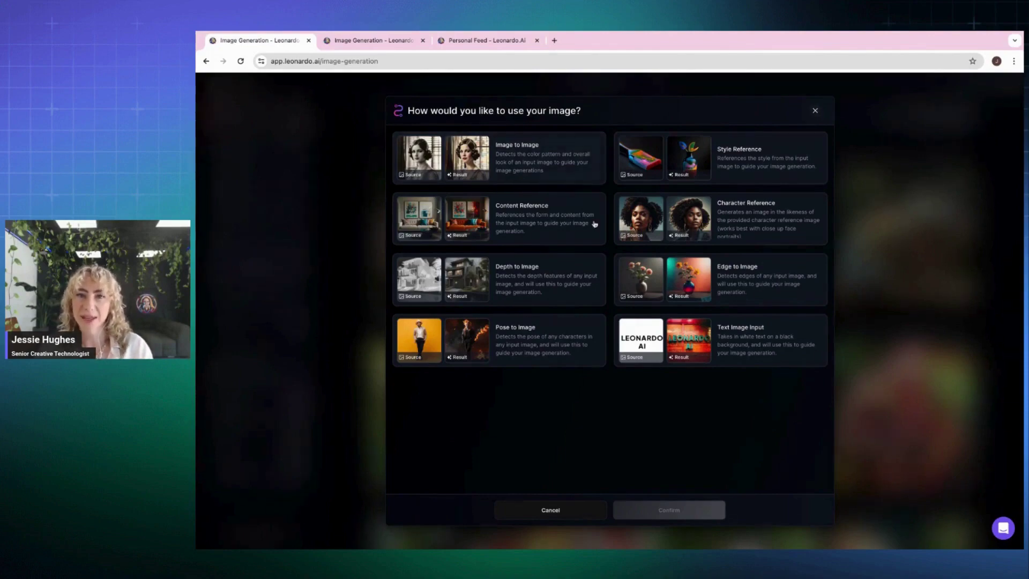
# - Add the uploaded portrait of the smiling, curly-haired blonde woman as a Character Reference in Image Generation
pyautogui.click(814, 111)
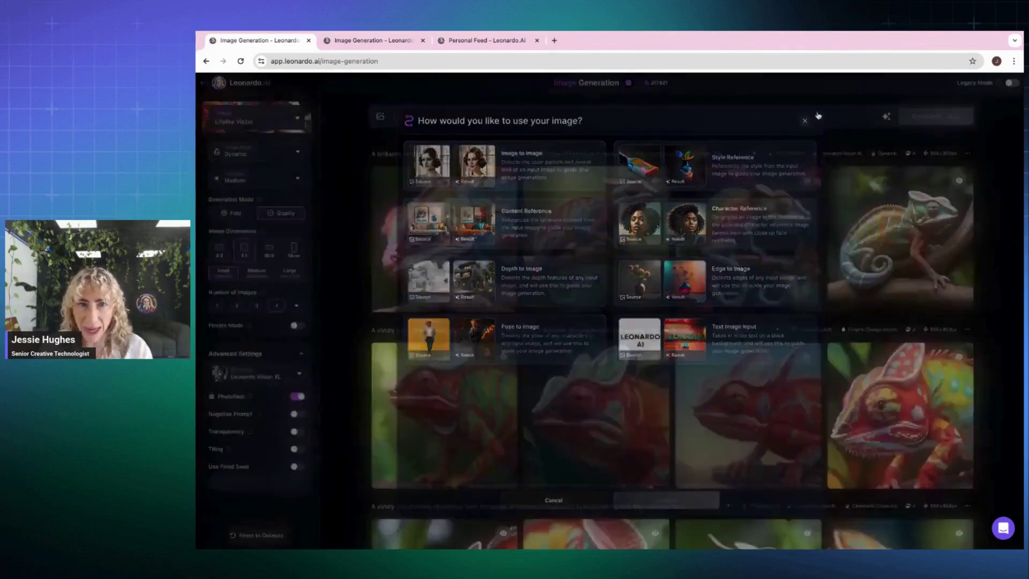
pyautogui.click(444, 121)
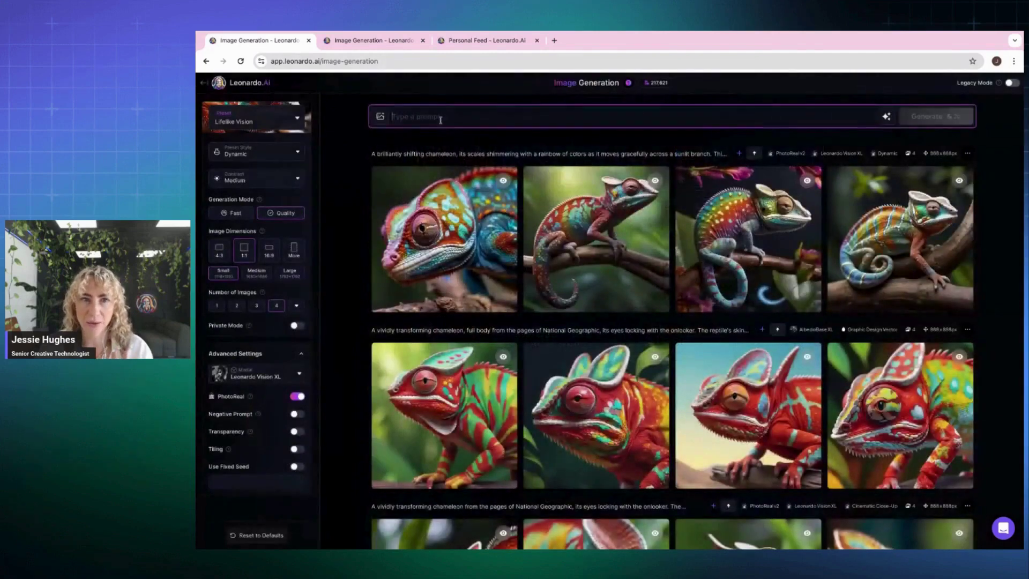
pyautogui.click(381, 118)
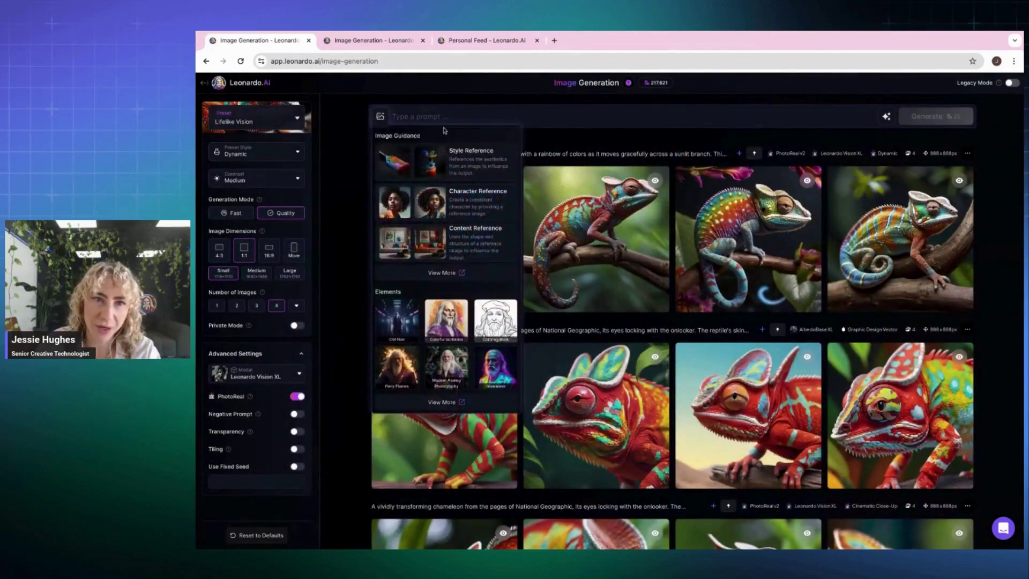
pyautogui.click(484, 208)
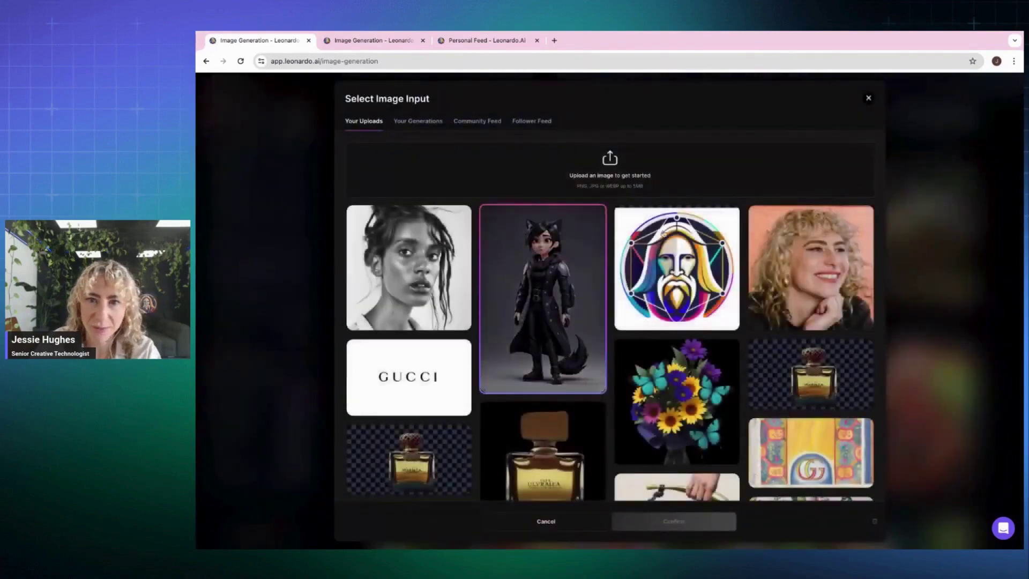
pyautogui.click(773, 263)
pyautogui.click(673, 521)
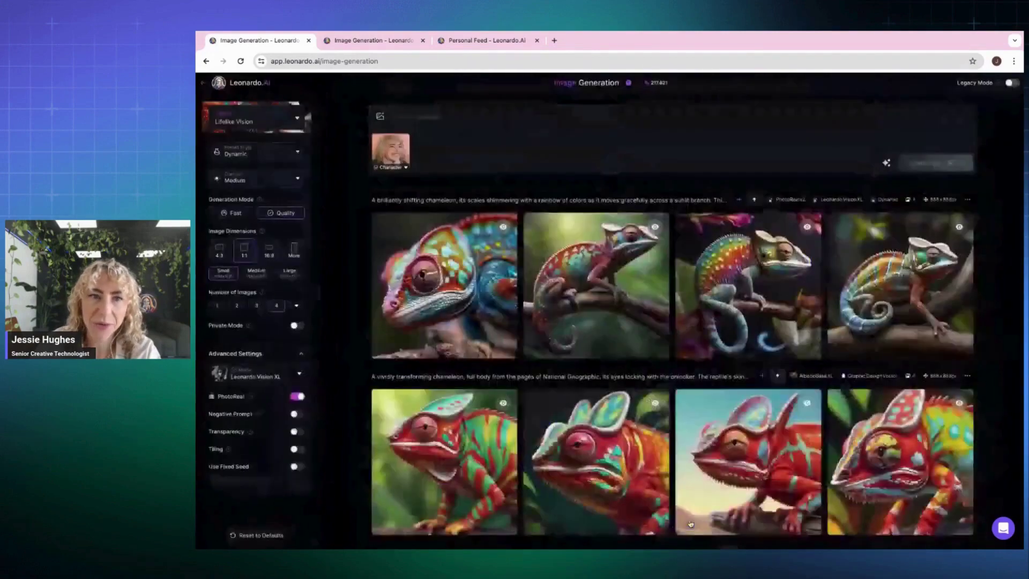
# - Add the uploaded image of the black-coated, cat-eared 3D character as a Content Reference
pyautogui.click(405, 168)
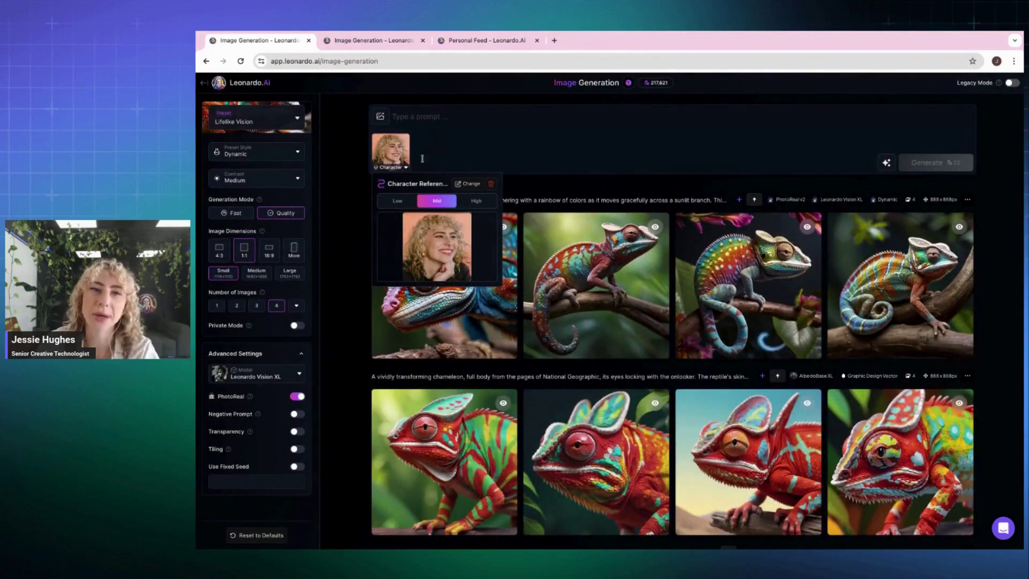
pyautogui.click(386, 119)
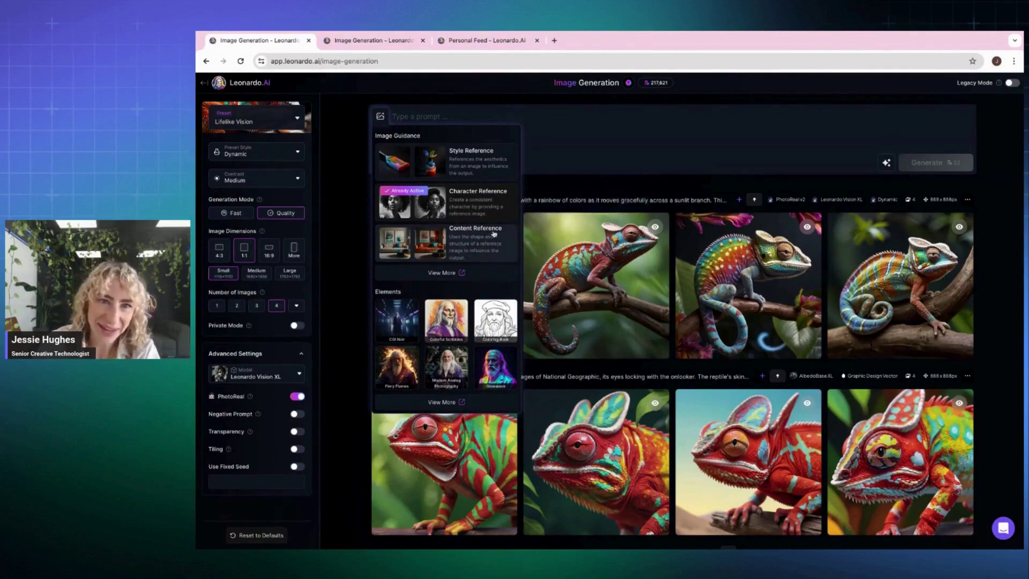
pyautogui.click(473, 252)
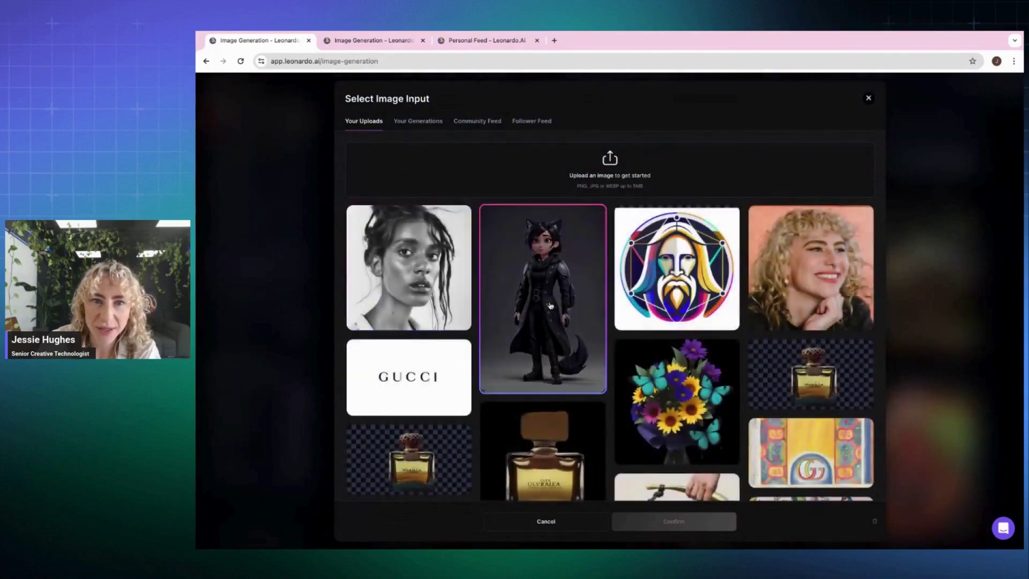
pyautogui.click(541, 300)
pyautogui.click(676, 519)
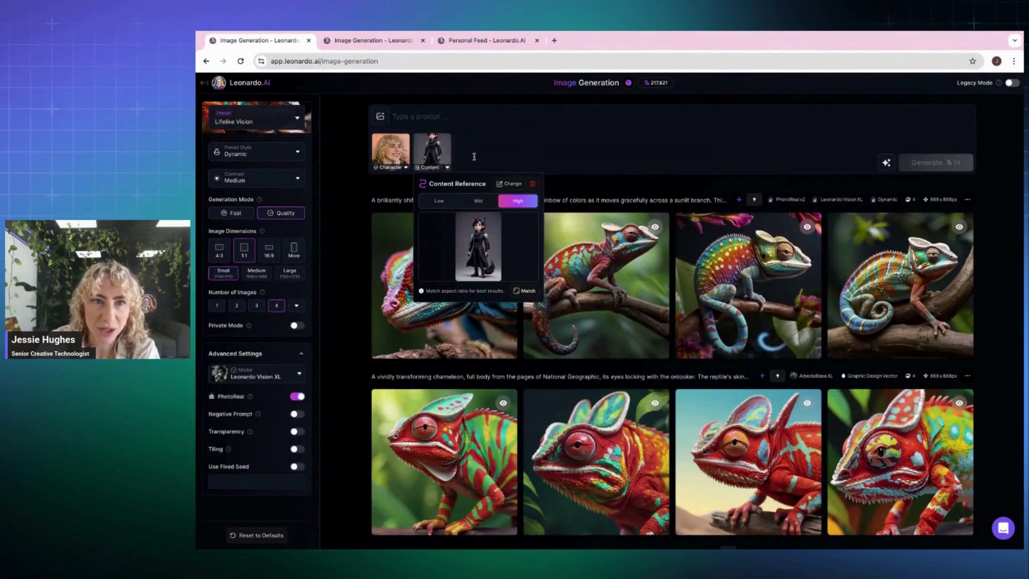
# - Add the same black-coated character image as a Style Reference and set its strength to High
pyautogui.click(380, 117)
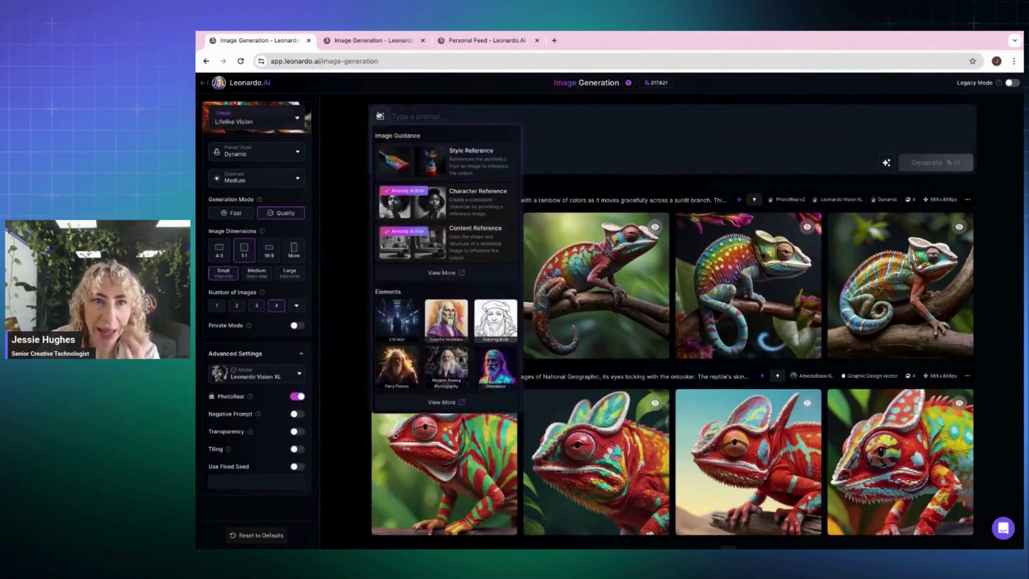
pyautogui.click(446, 164)
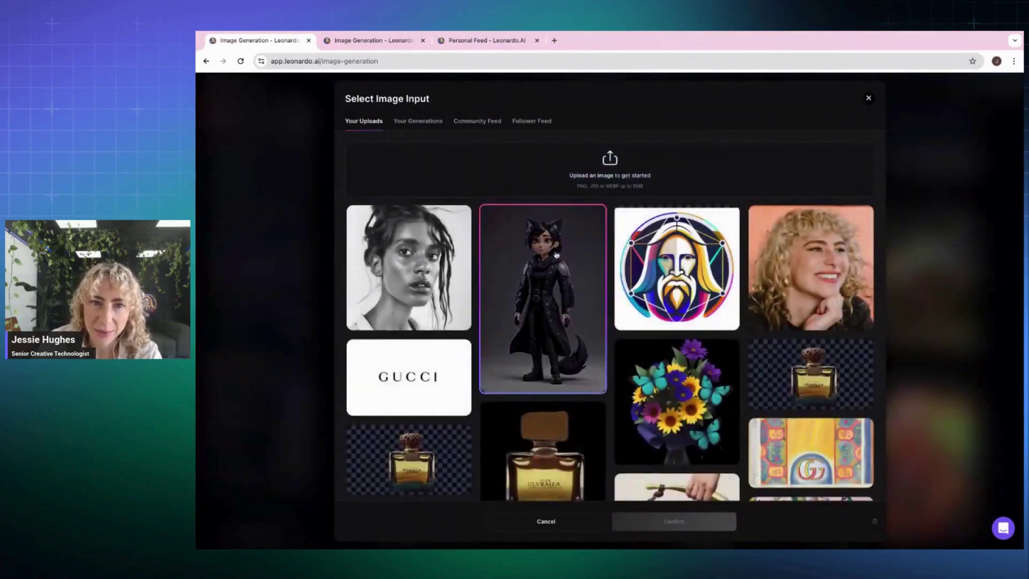
pyautogui.click(556, 255)
pyautogui.click(674, 521)
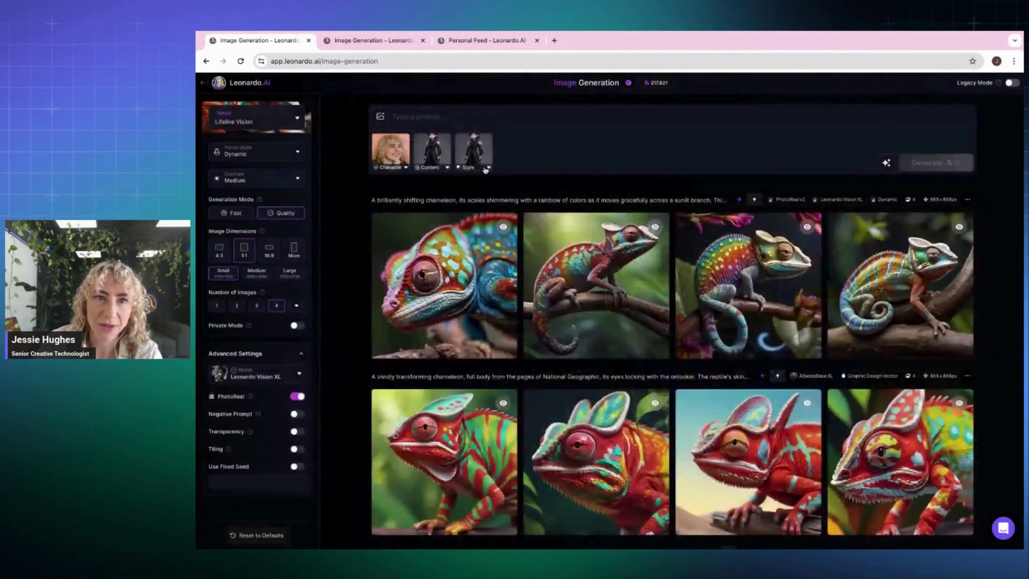
pyautogui.click(487, 169)
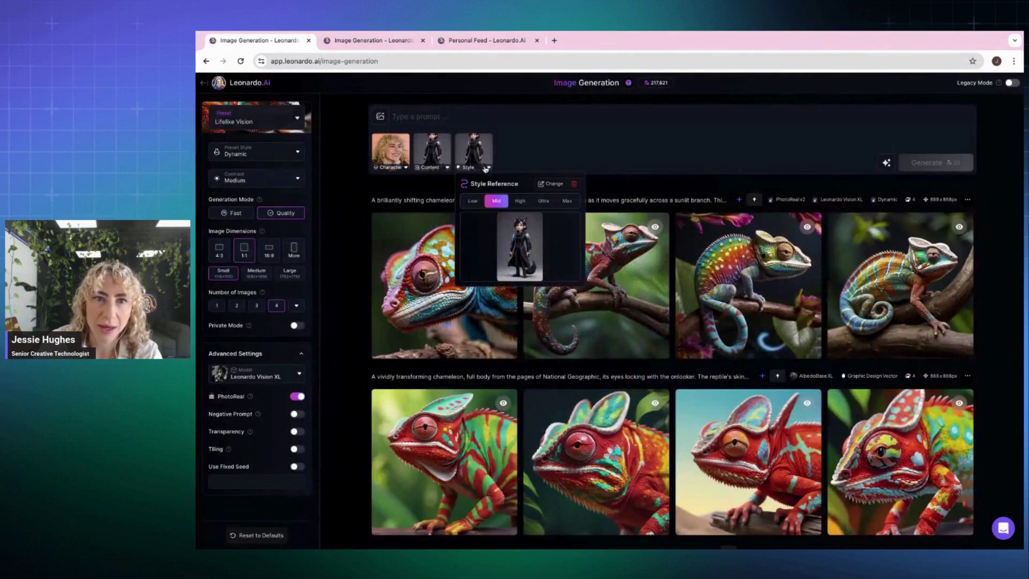
pyautogui.click(527, 206)
# - Enter the prompt "a cute evil character for a animated movie"
pyautogui.click(453, 119)
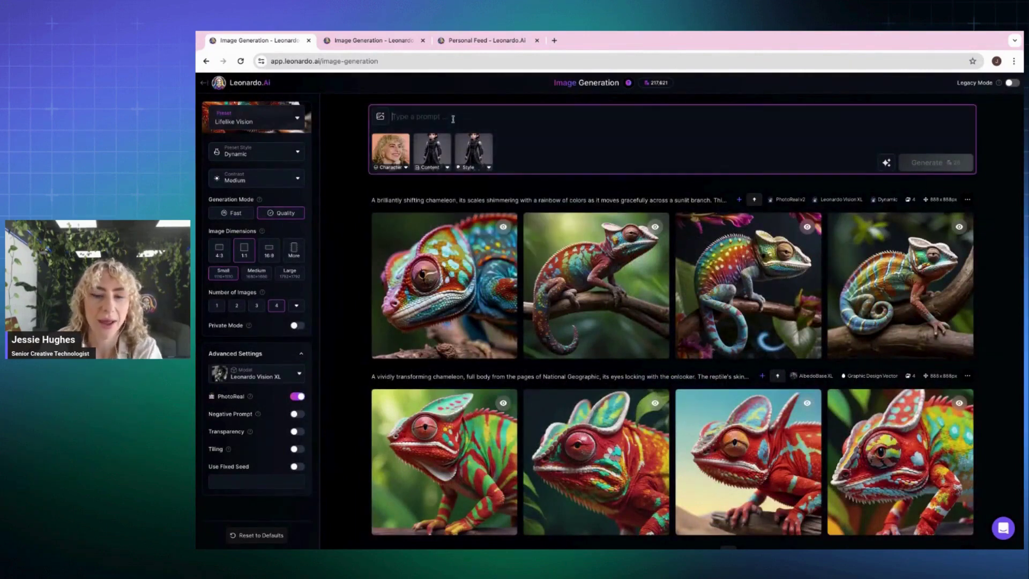
pyautogui.write('a cute')
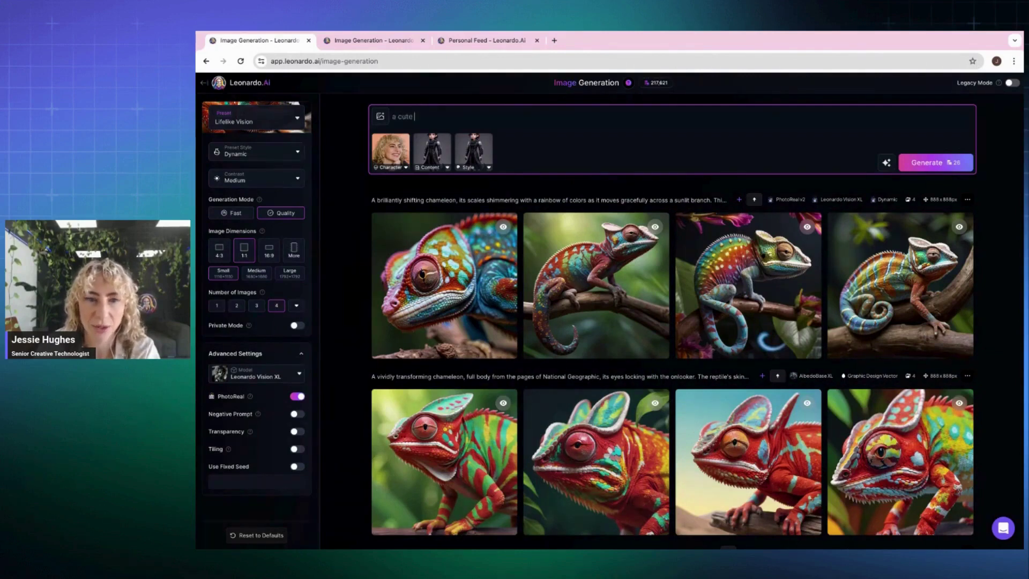
pyautogui.write(' evil ch')
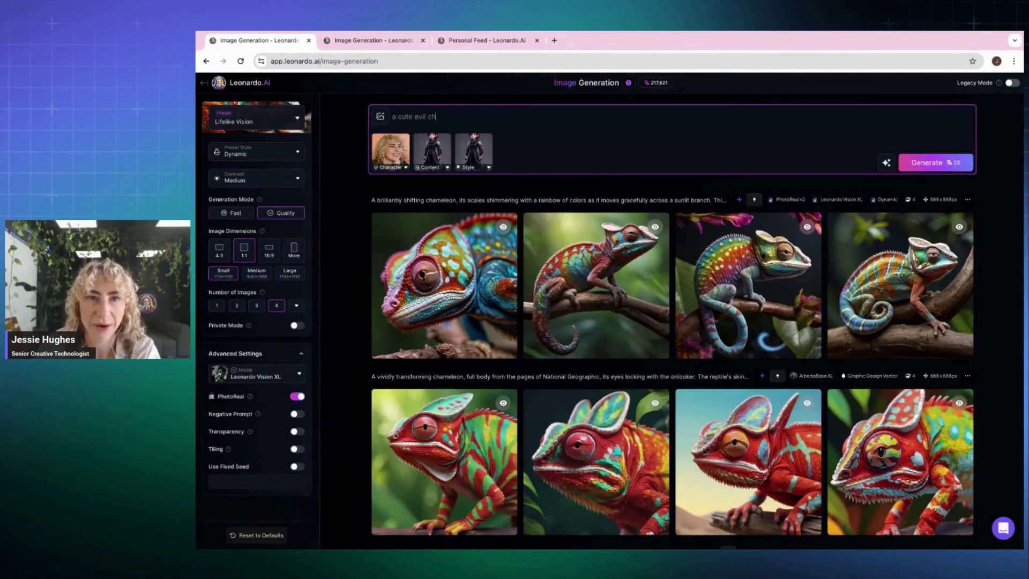
pyautogui.write('aracter for a animated movie')
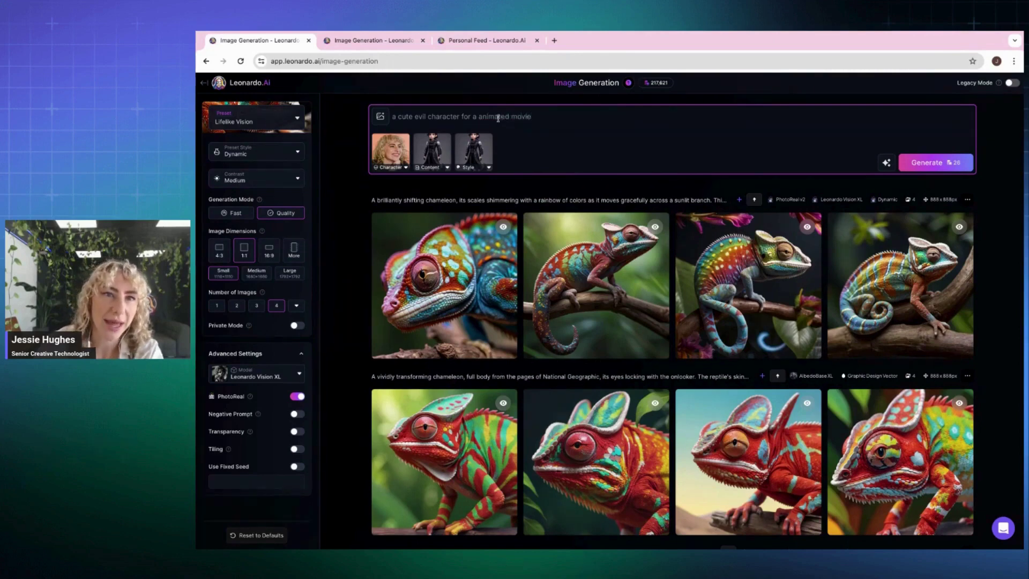
pyautogui.click(391, 114)
# - Try the Concept Art and Graphic Design presets, and settle on Illustrative Albedo with the 3D Render preset style
pyautogui.click(288, 122)
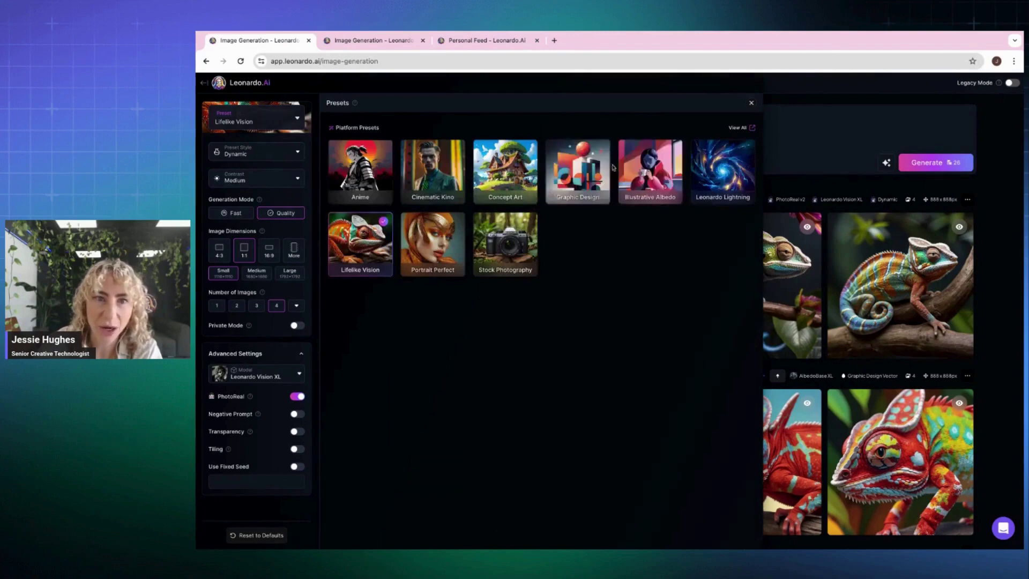
pyautogui.click(516, 170)
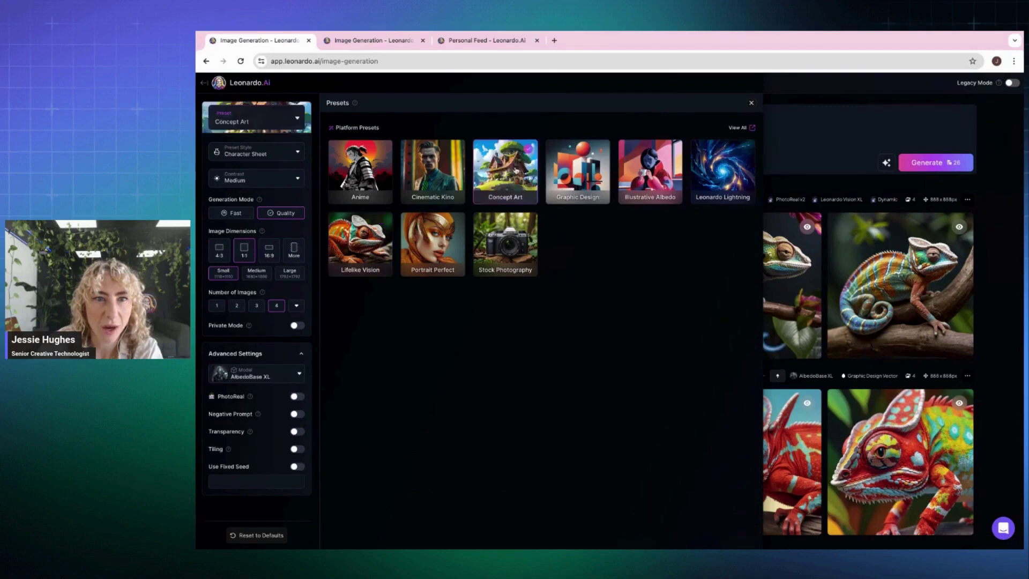
pyautogui.click(295, 153)
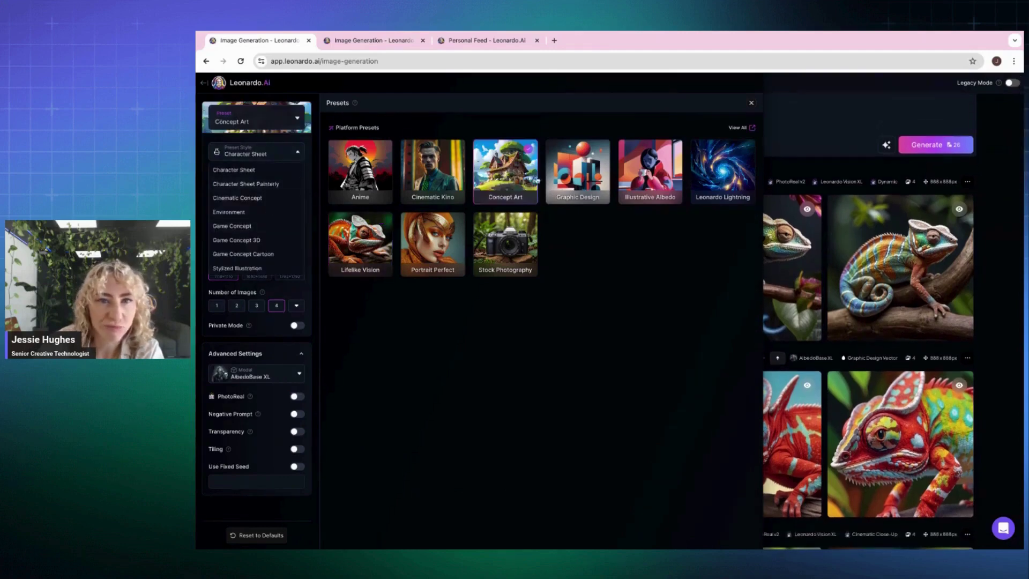
pyautogui.click(586, 188)
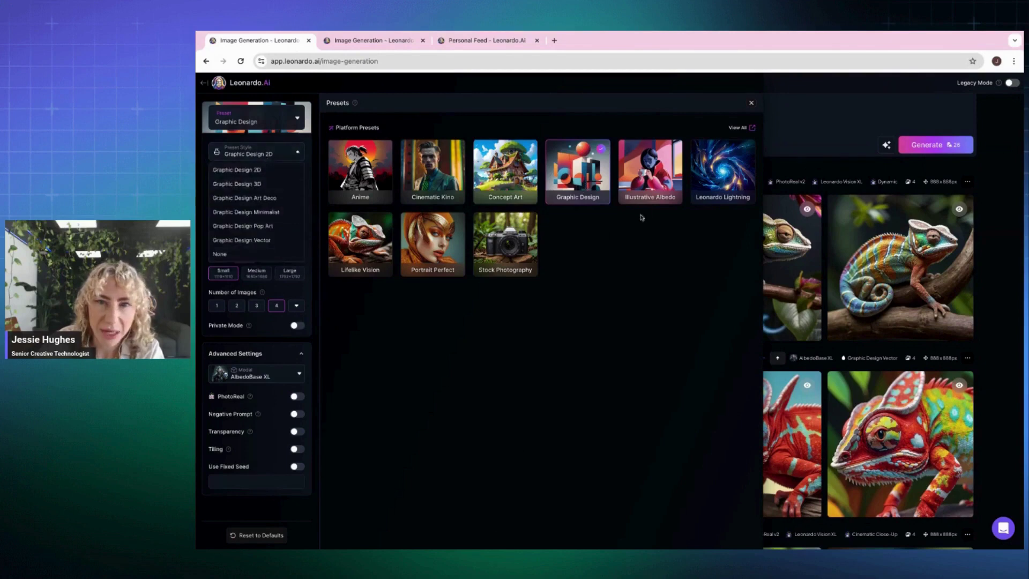
pyautogui.click(647, 183)
pyautogui.click(294, 154)
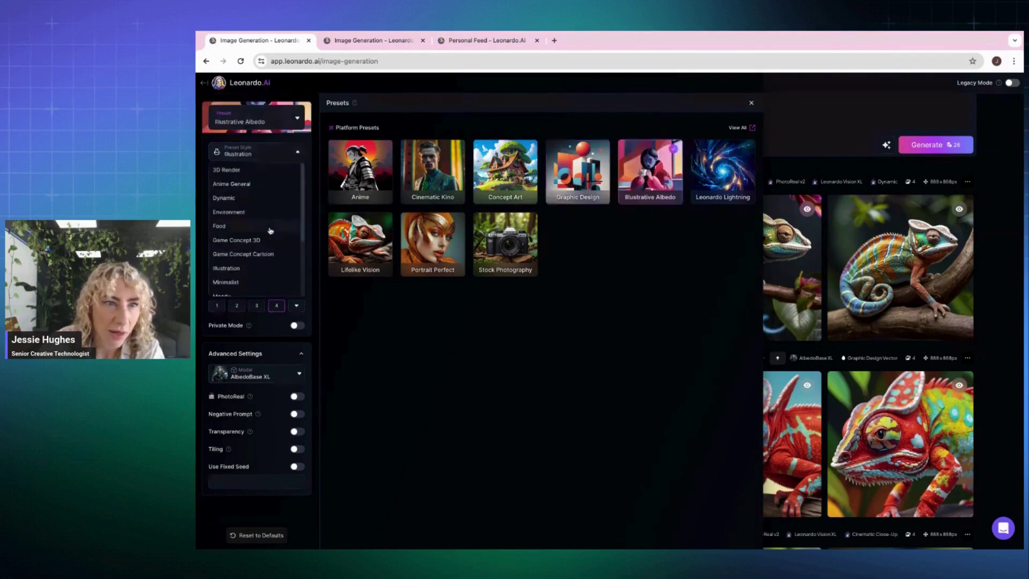
pyautogui.click(227, 170)
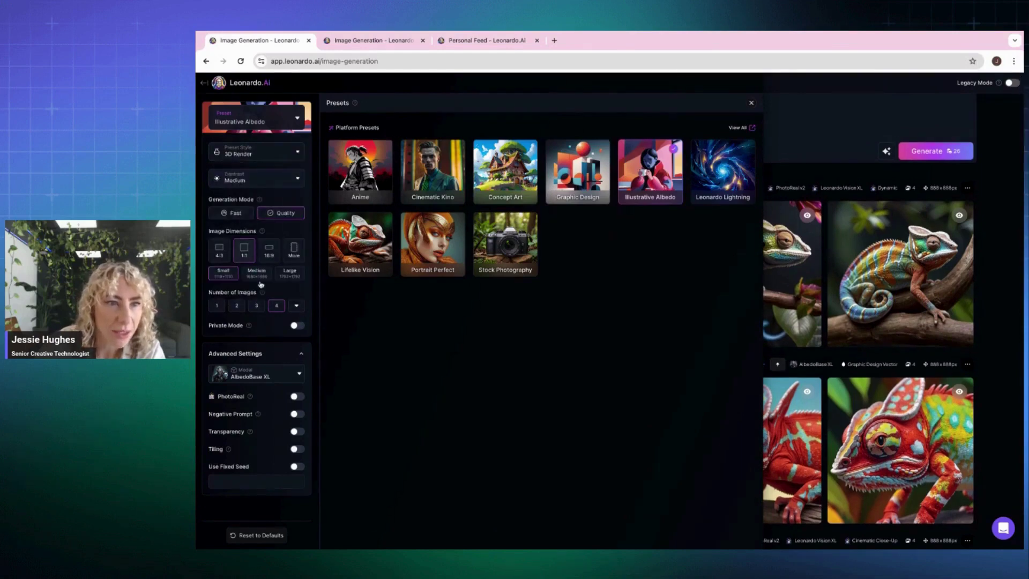
pyautogui.click(751, 103)
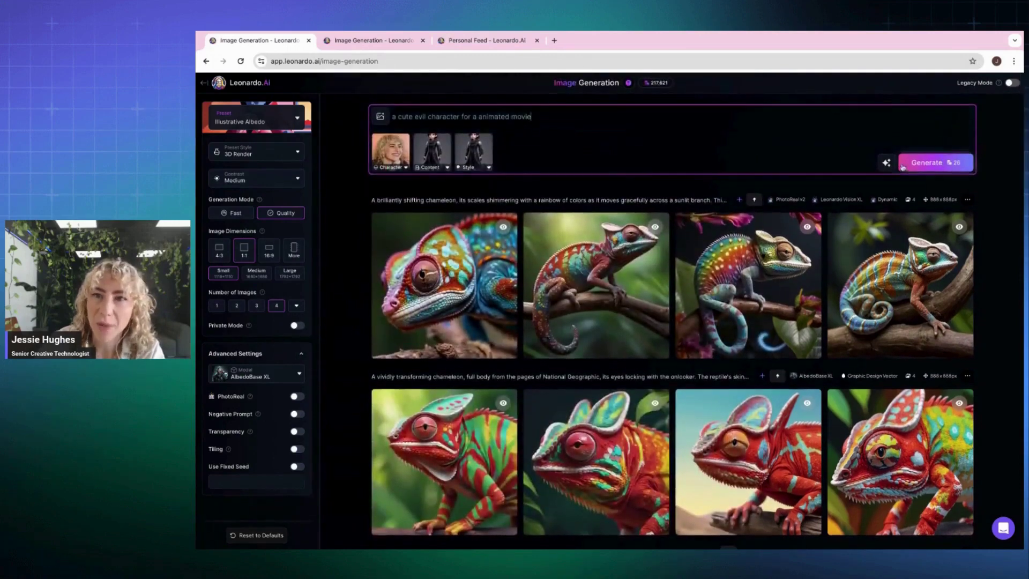
# - Have the AI prompt helper rewrite the short prompt into a detailed character description
pyautogui.click(887, 163)
pyautogui.click(849, 194)
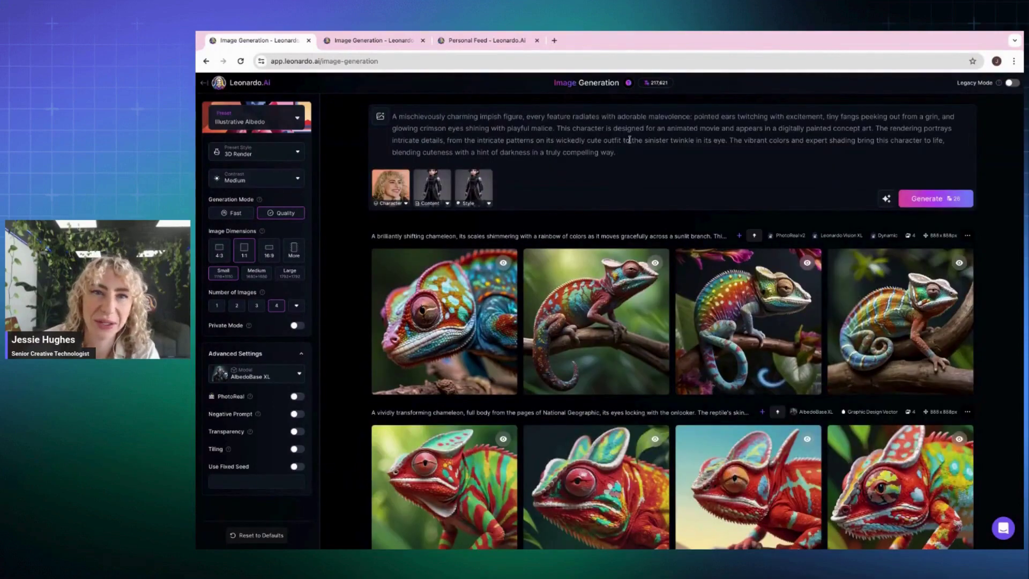
pyautogui.click(629, 140)
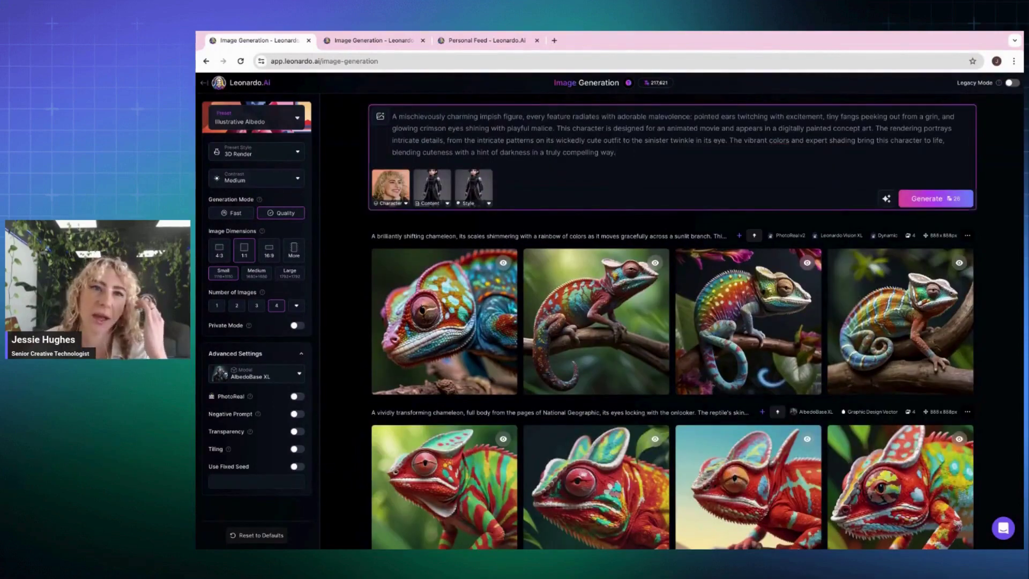
# - Generate four images from the improved prompt and the three image references
pyautogui.scroll(-1, 666, 151)
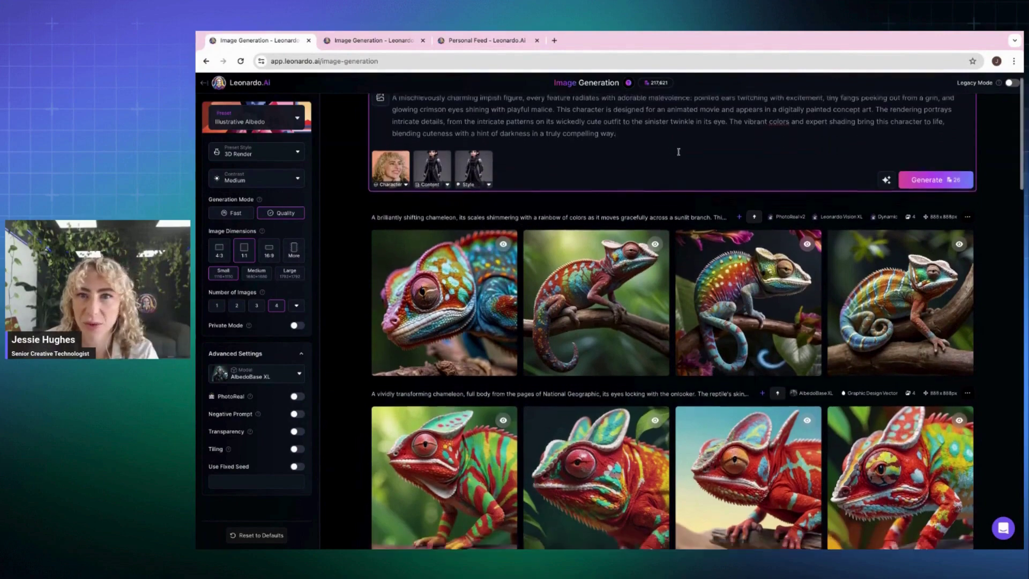
pyautogui.scroll(1, 666, 151)
pyautogui.click(929, 197)
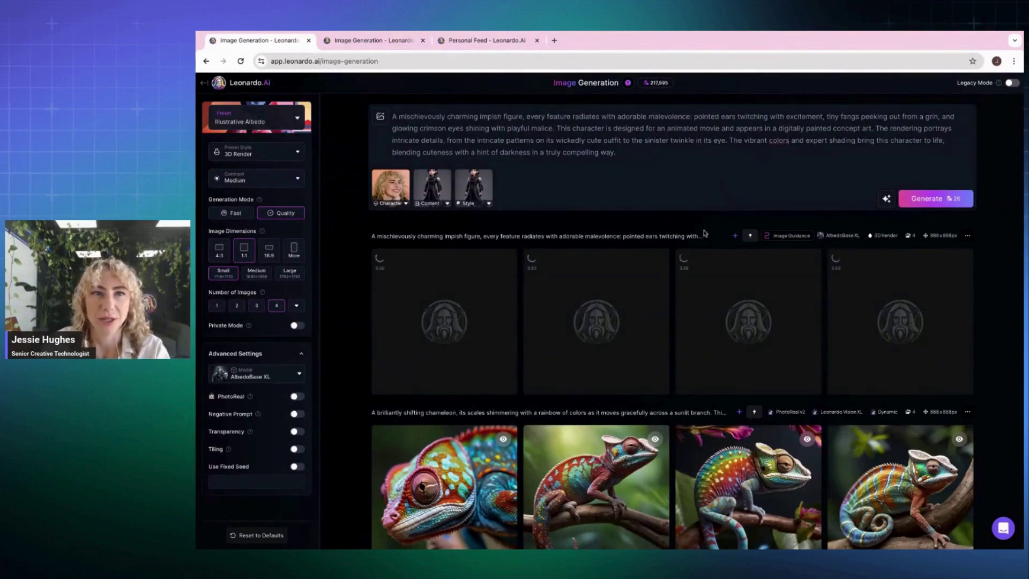
pyautogui.scroll(-1, 696, 314)
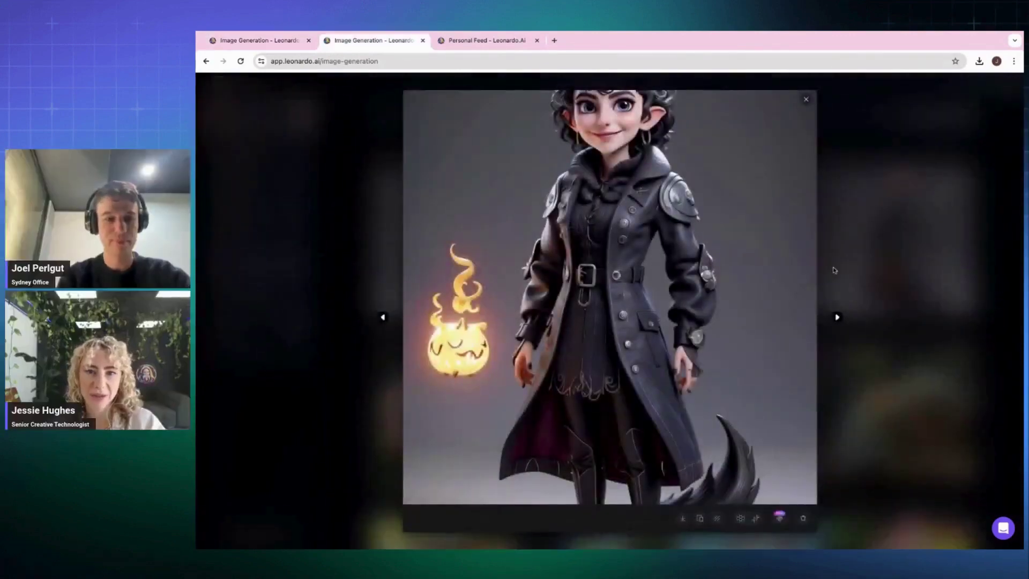
# - Inspect the generated characters enlarged, from the one beside the flaming pumpkin to the one in green shorts, and return to the generation feed
pyautogui.click(609, 119)
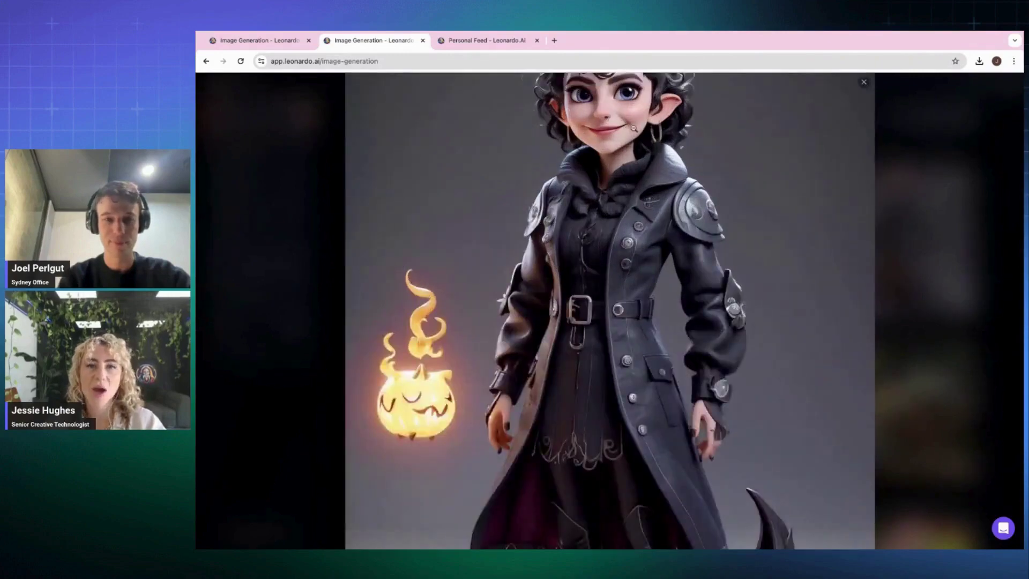
pyautogui.click(866, 265)
pyautogui.click(837, 317)
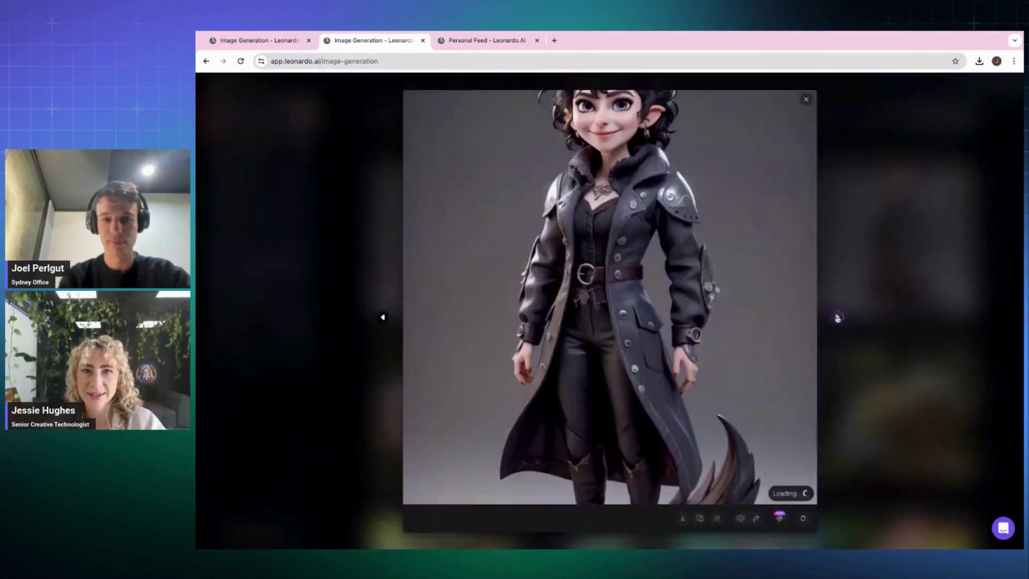
pyautogui.click(837, 316)
pyautogui.click(472, 317)
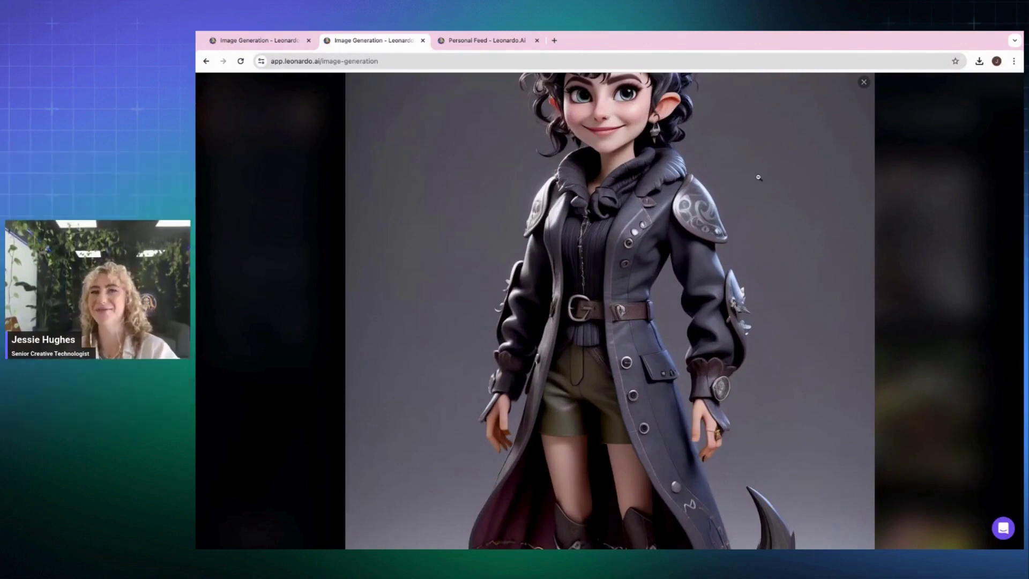
pyautogui.click(905, 210)
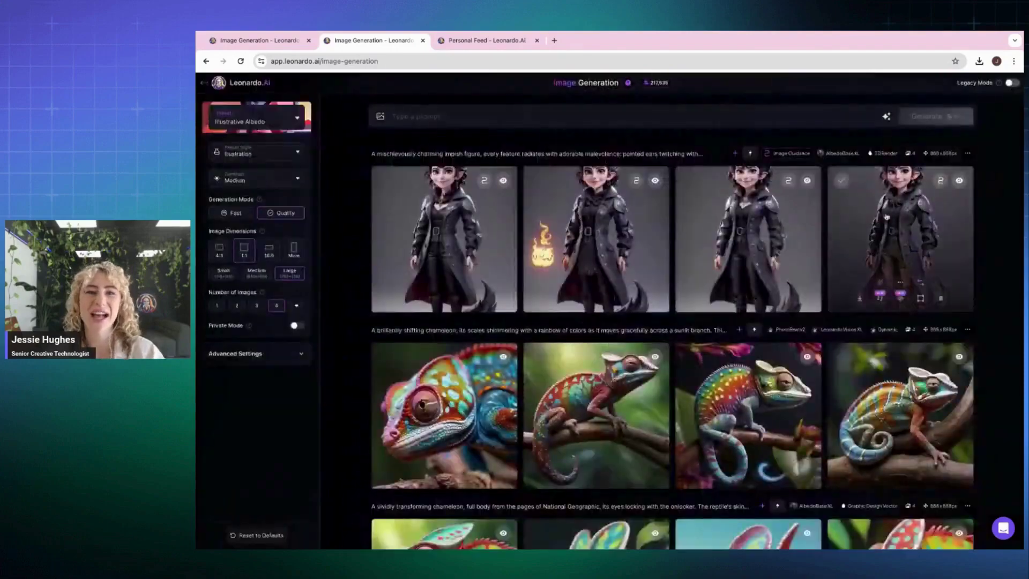